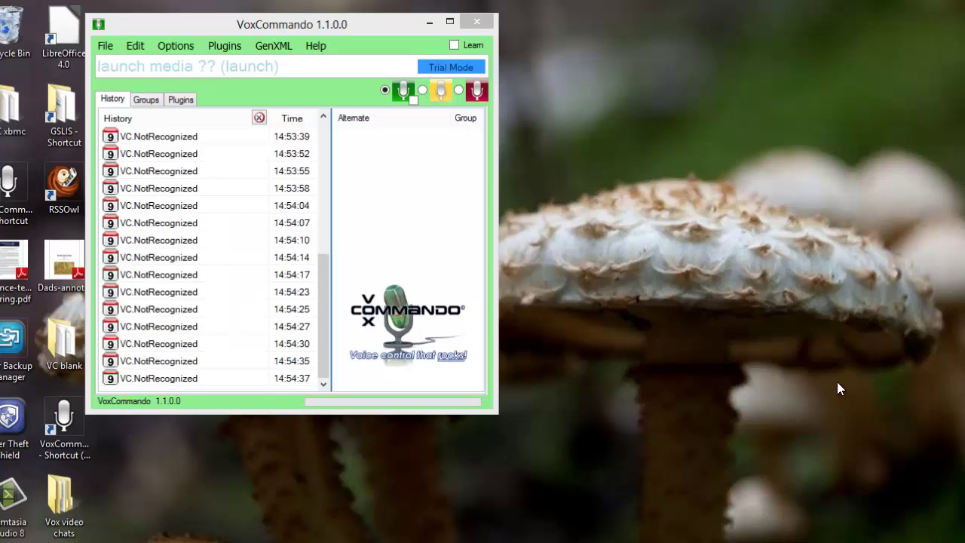
- Switch VoxCommando's microphone to Off so voice recognition stops listening
click(460, 90)
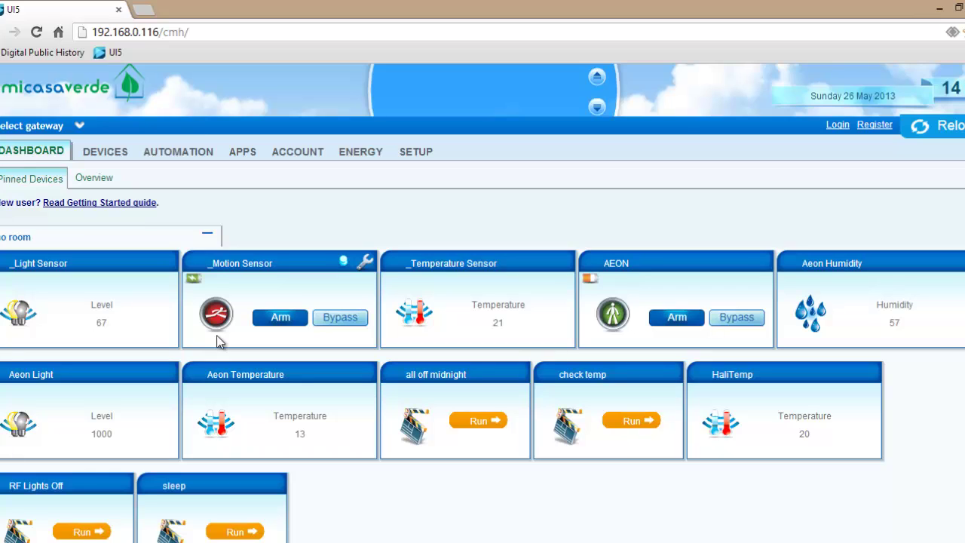
- Select the 192.168.0.116 address in Chrome's address bar on the Vera UI5 dashboard
drag(196, 32, 91, 32)
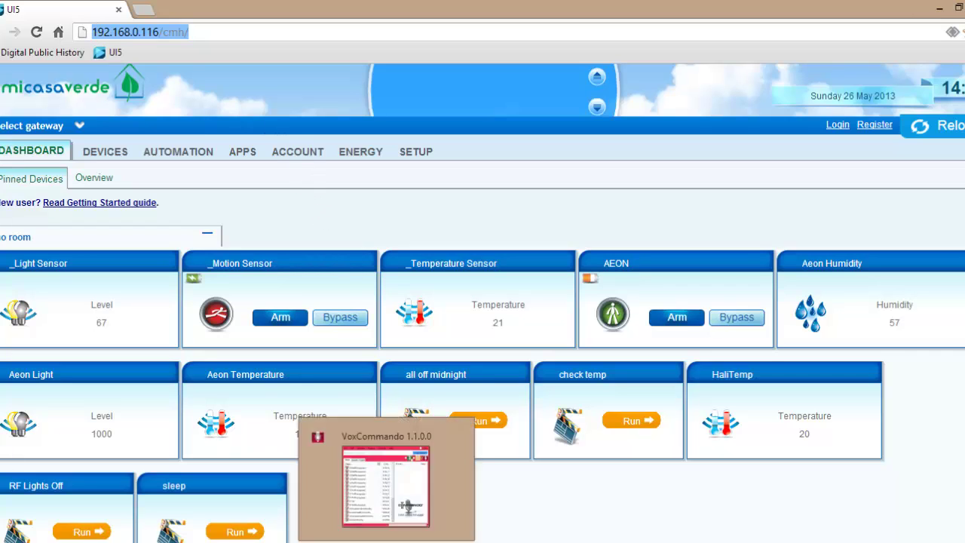
- Tick the Vera plugin under Options > Plugins, save and close, then exit VoxCommando
click(396, 486)
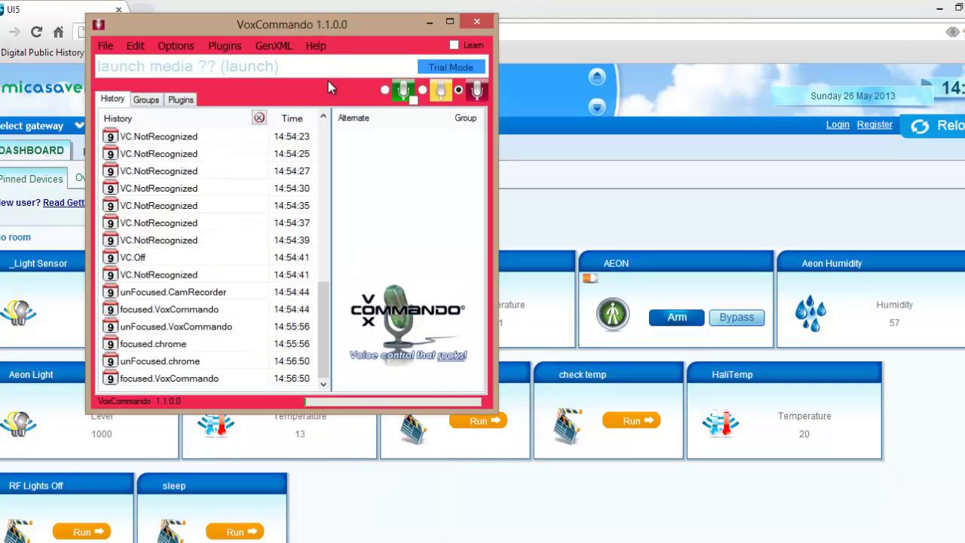
click(181, 100)
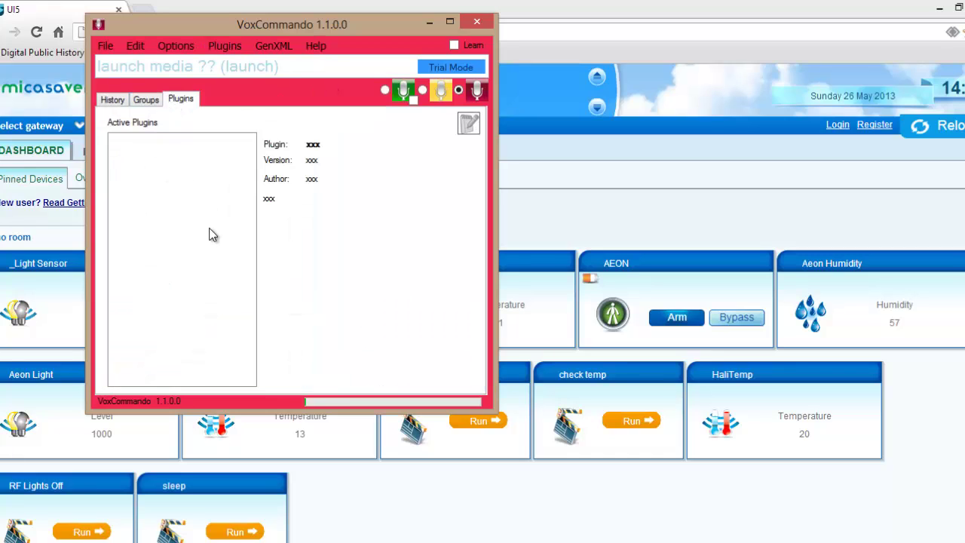
click(175, 47)
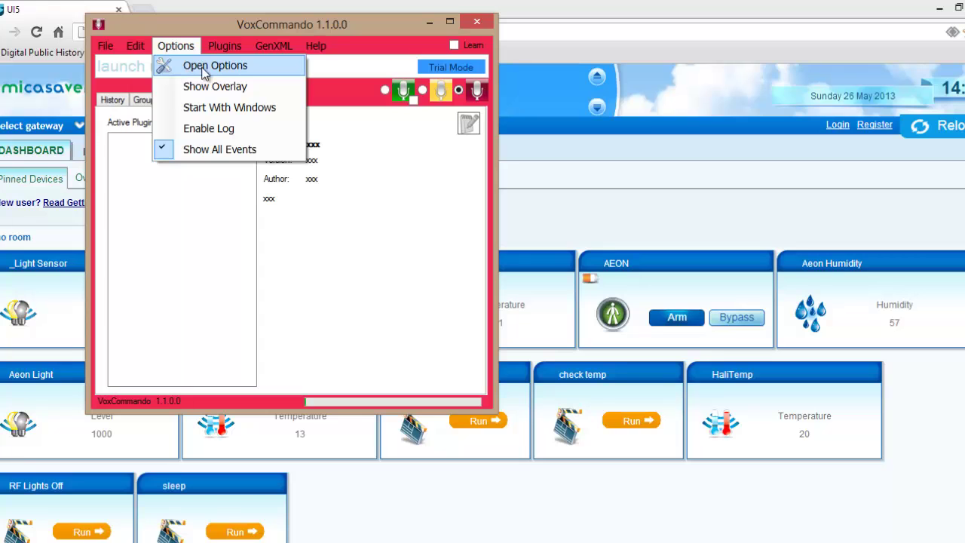
click(204, 68)
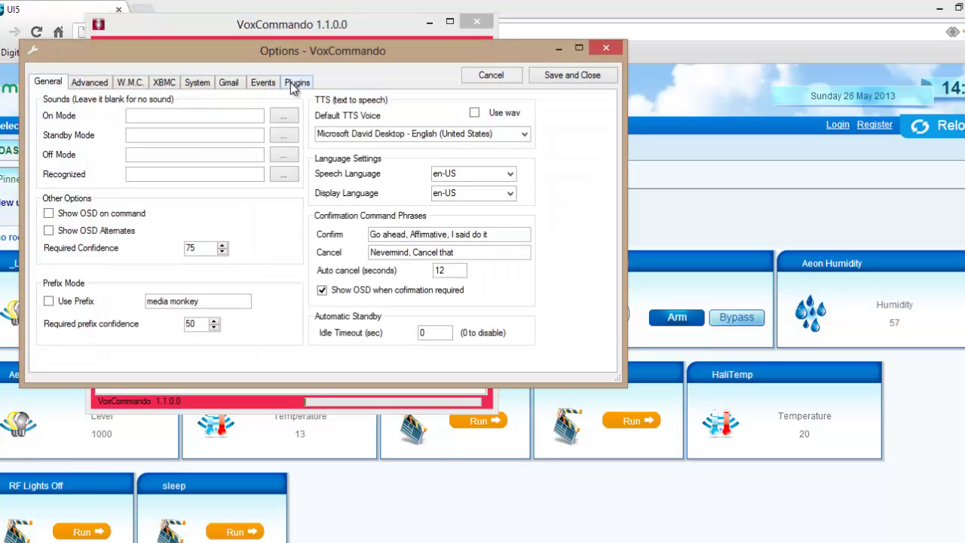
click(296, 83)
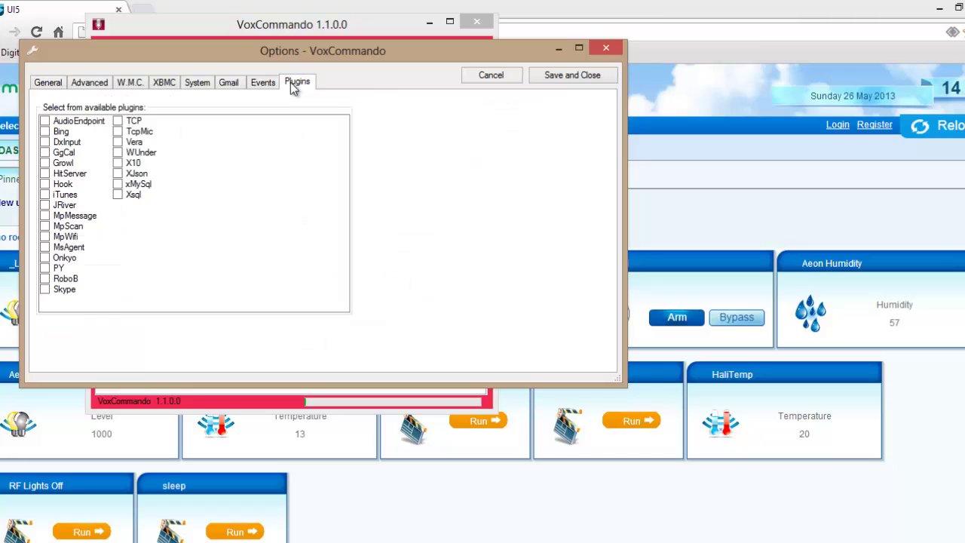
click(118, 143)
click(554, 79)
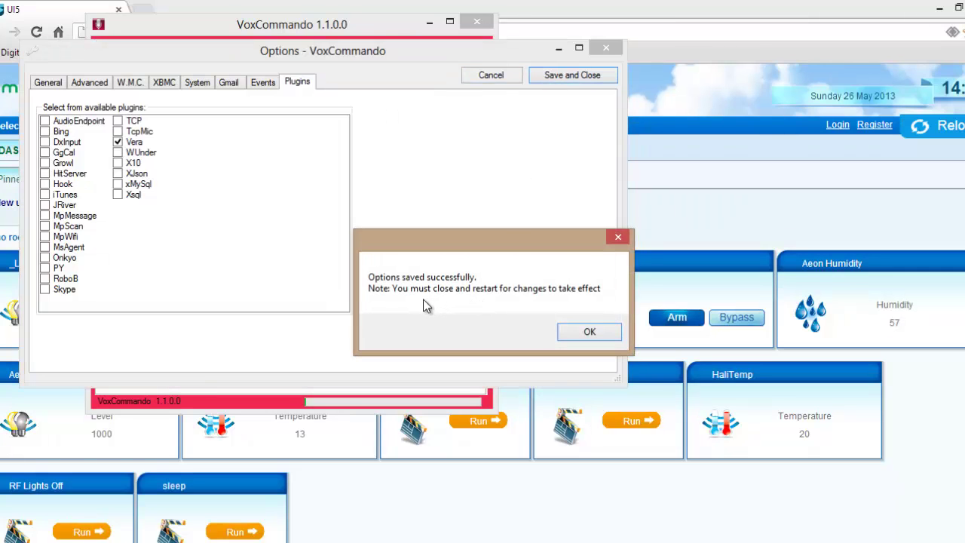
click(586, 333)
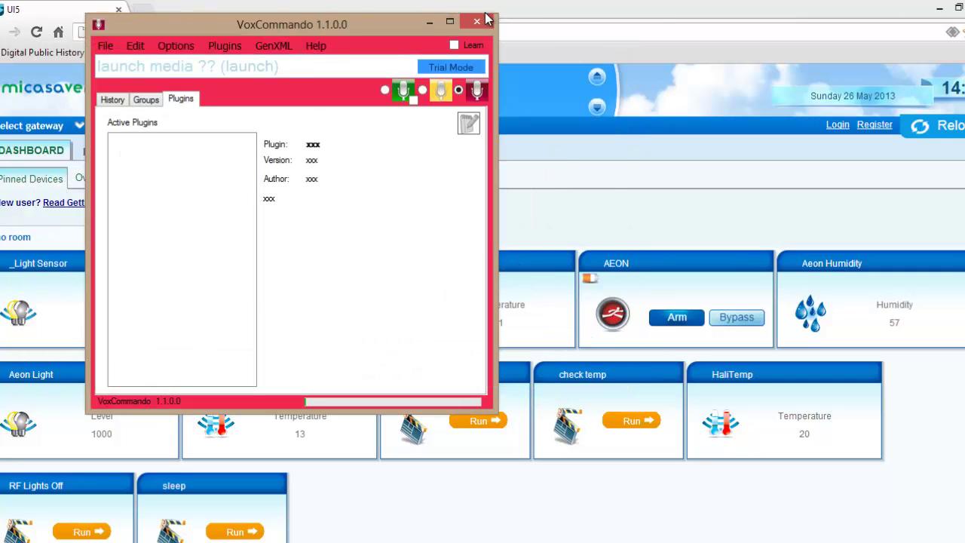
click(483, 25)
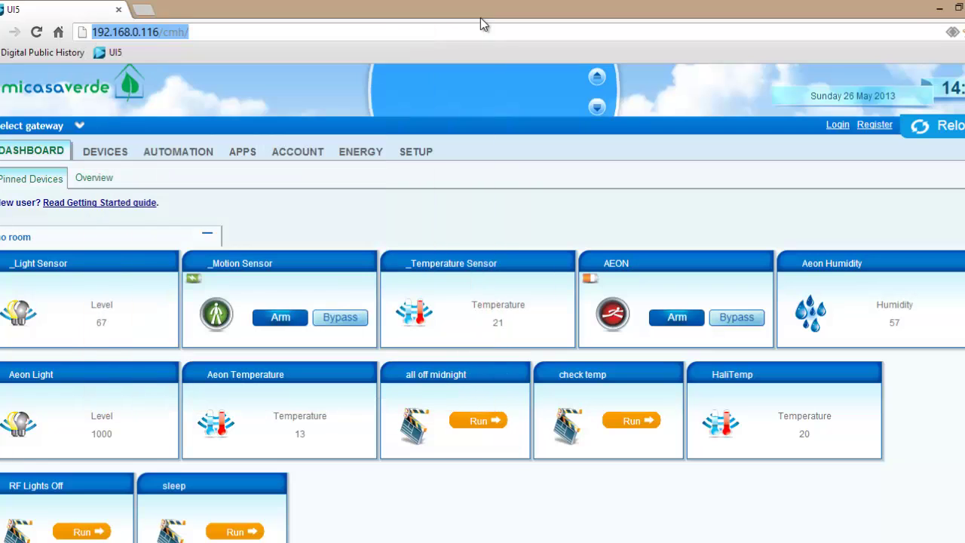
- Relaunch VoxCommando from the desktop and set the microphone to Off
click(939, 9)
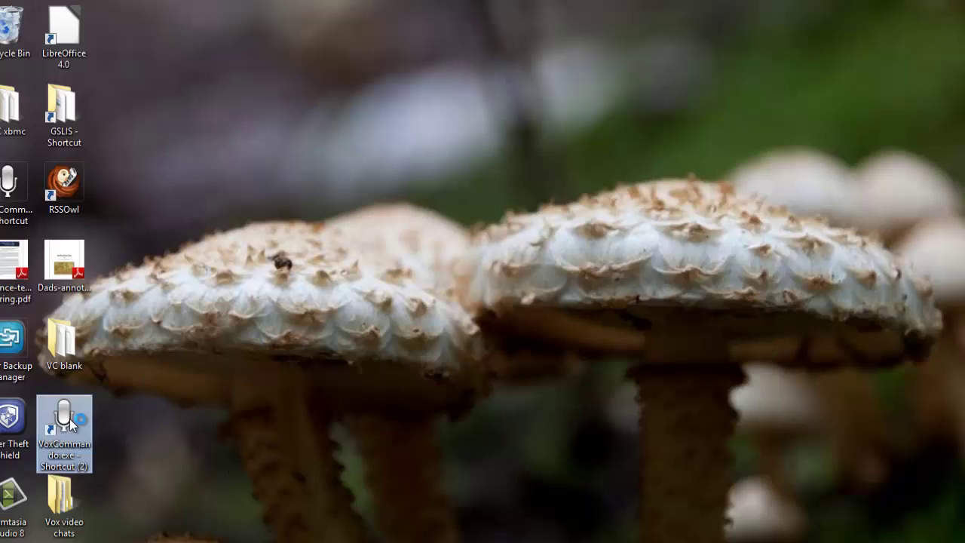
double_click(73, 419)
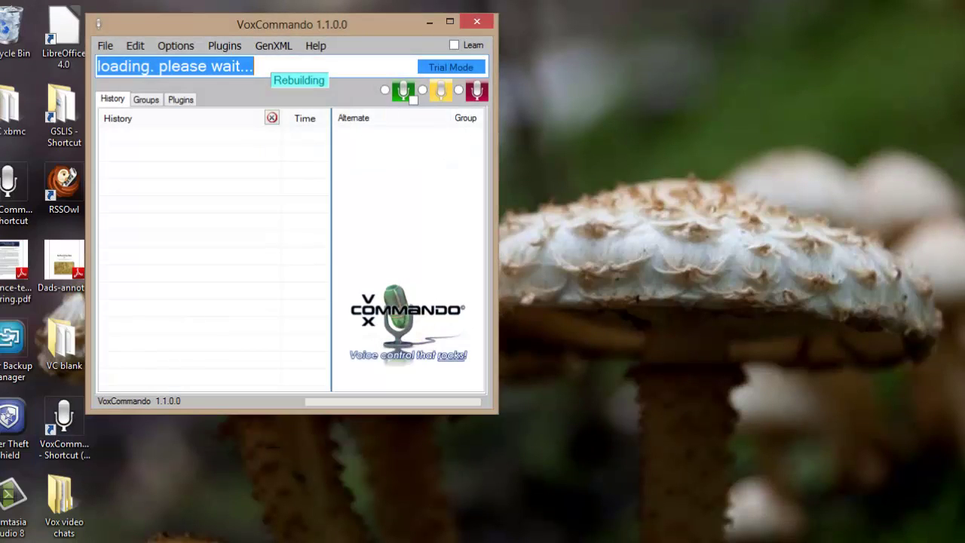
mouse_move(246, 542)
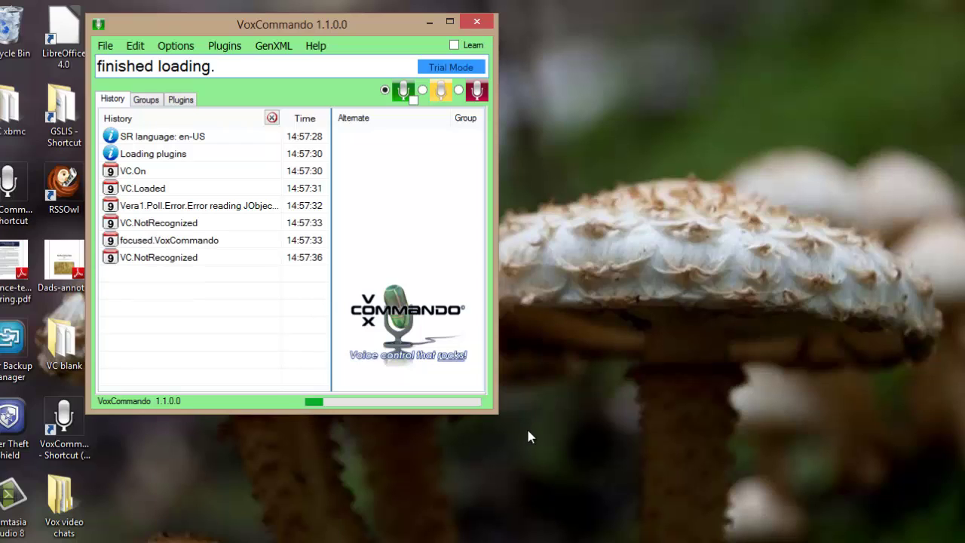
click(459, 89)
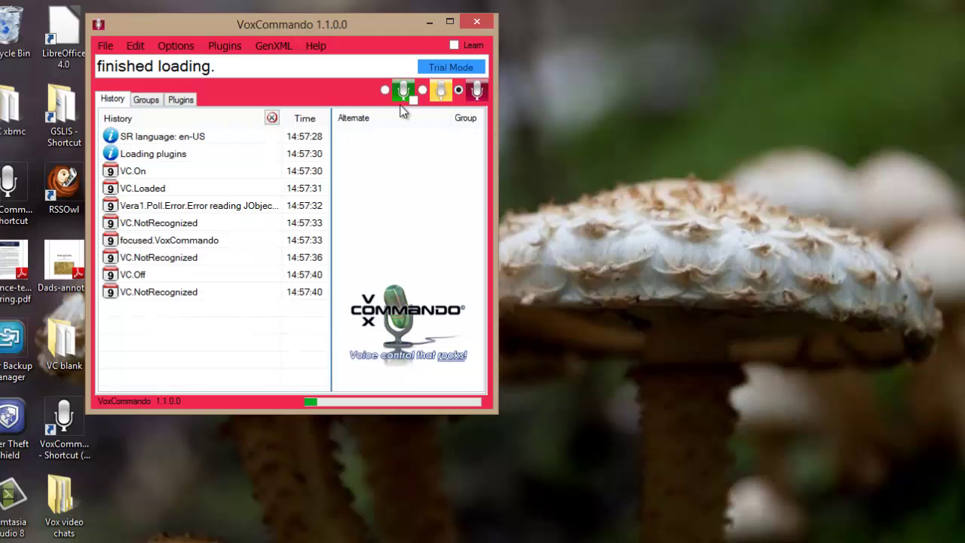
- In Vera plugin settings, enable Poll / Generate Events for Vera #1 at 192.168.0.116:3480 and save
click(214, 47)
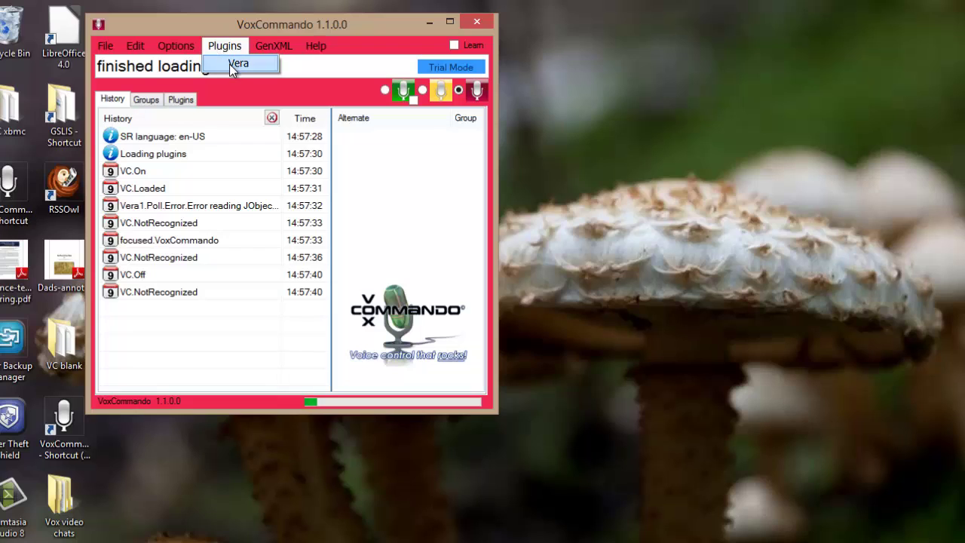
click(230, 64)
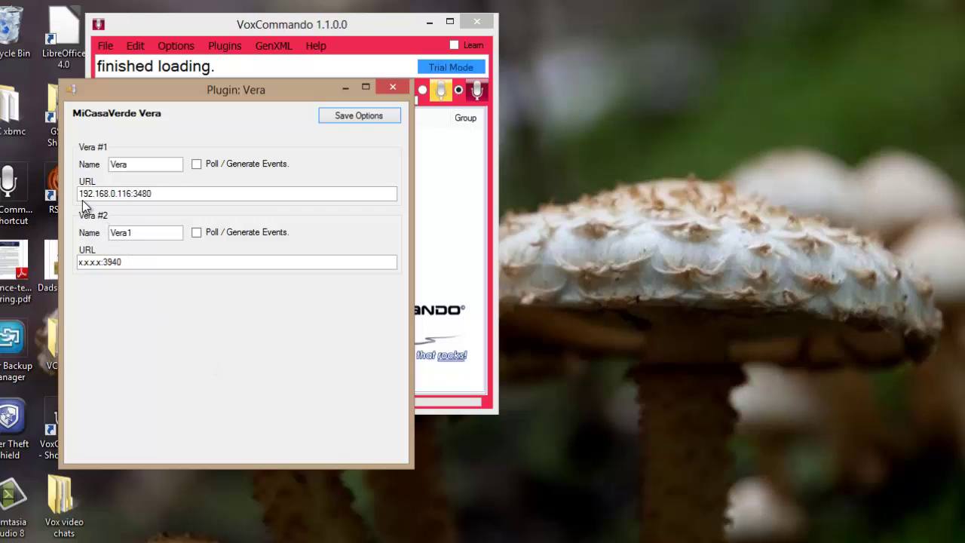
mouse_move(132, 193)
mouse_down()
mouse_move(119, 193)
mouse_move(134, 194)
mouse_up()
click(143, 194)
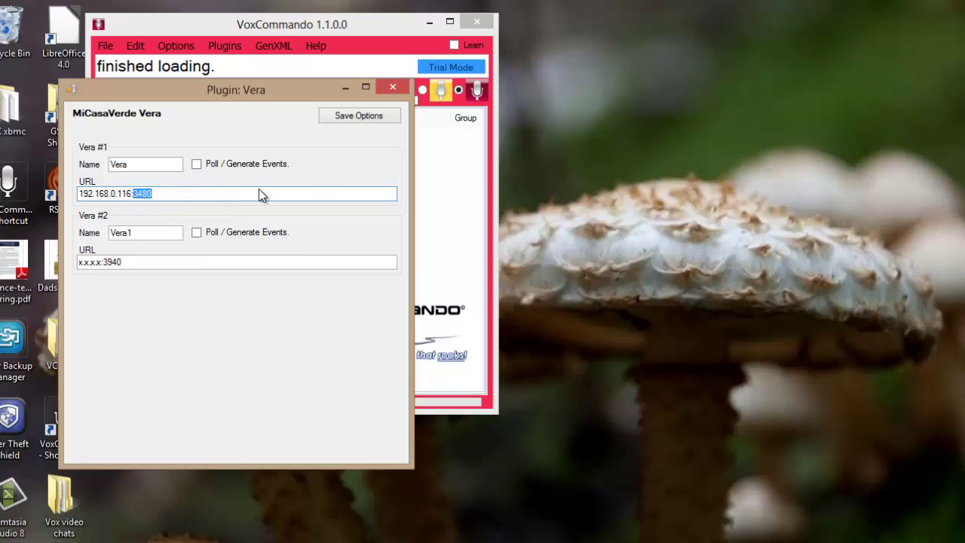
click(197, 163)
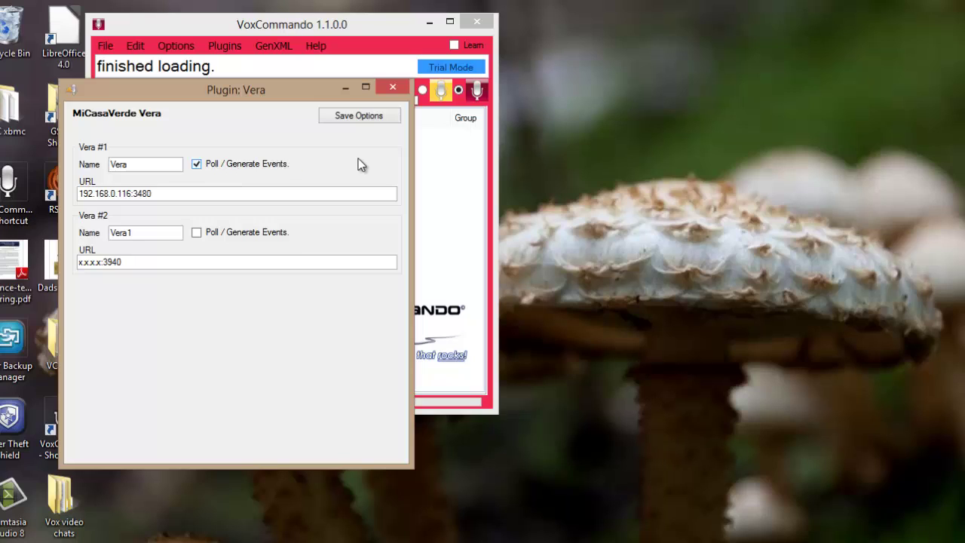
click(338, 120)
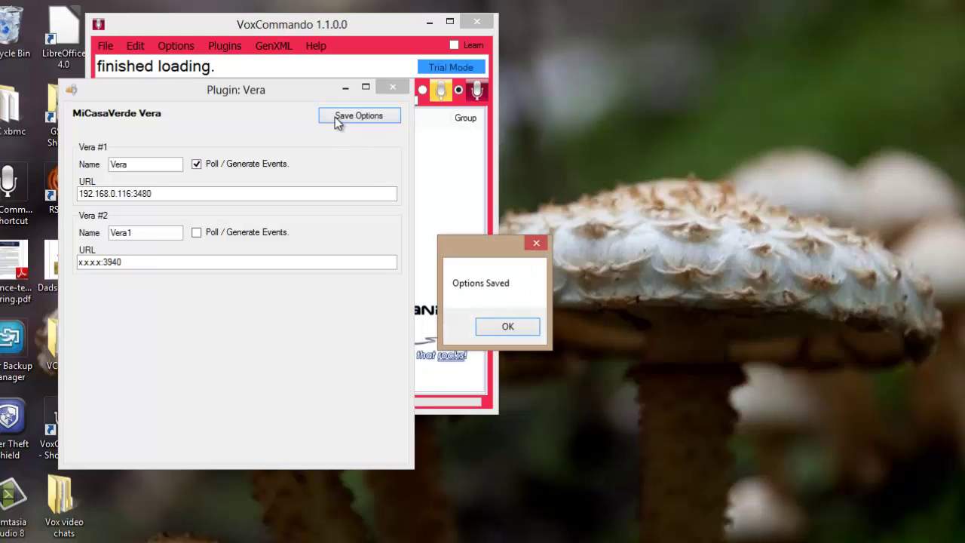
click(511, 330)
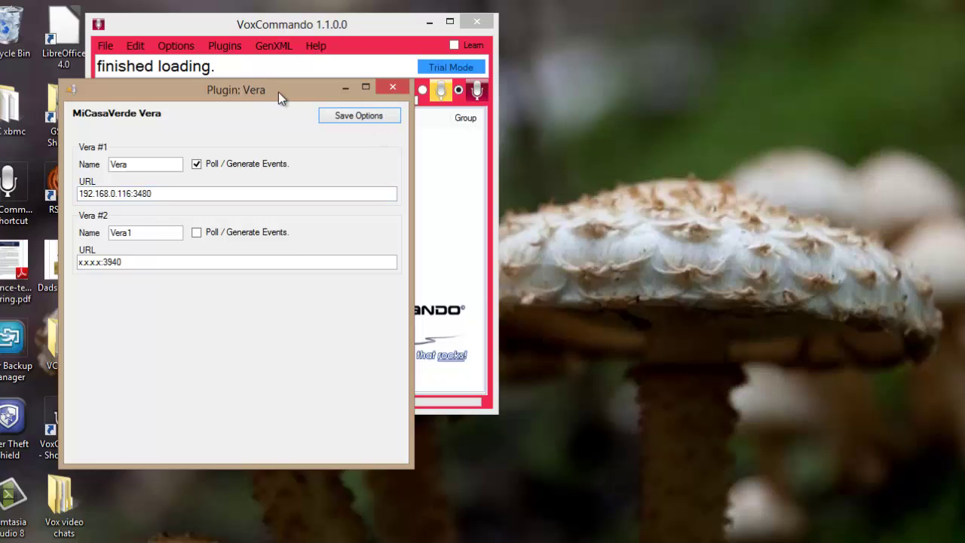
drag(300, 90, 301, 117)
click(392, 115)
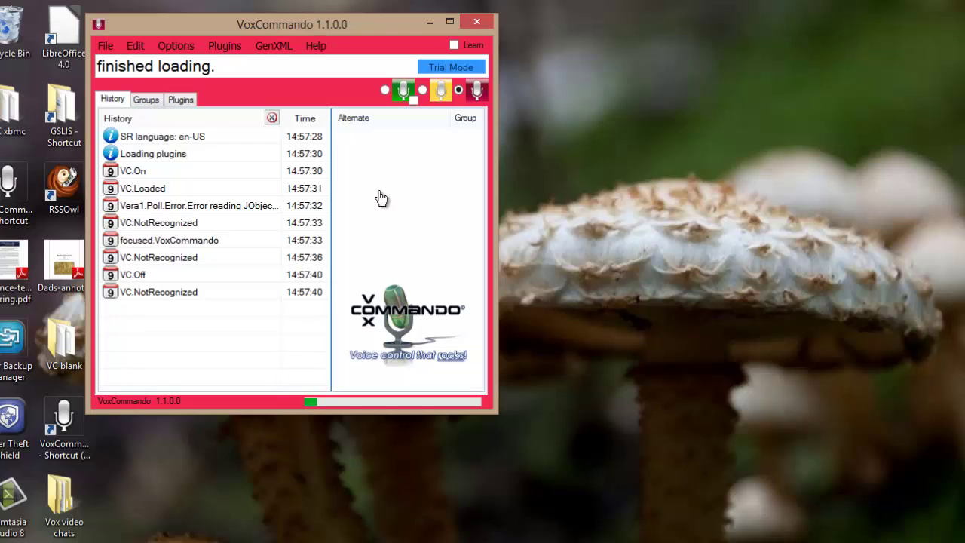
- Do a File > Full Restart, switch the mic off, and select the Vera.Device.54.On history entry
mouse_move(125, 300)
click(103, 46)
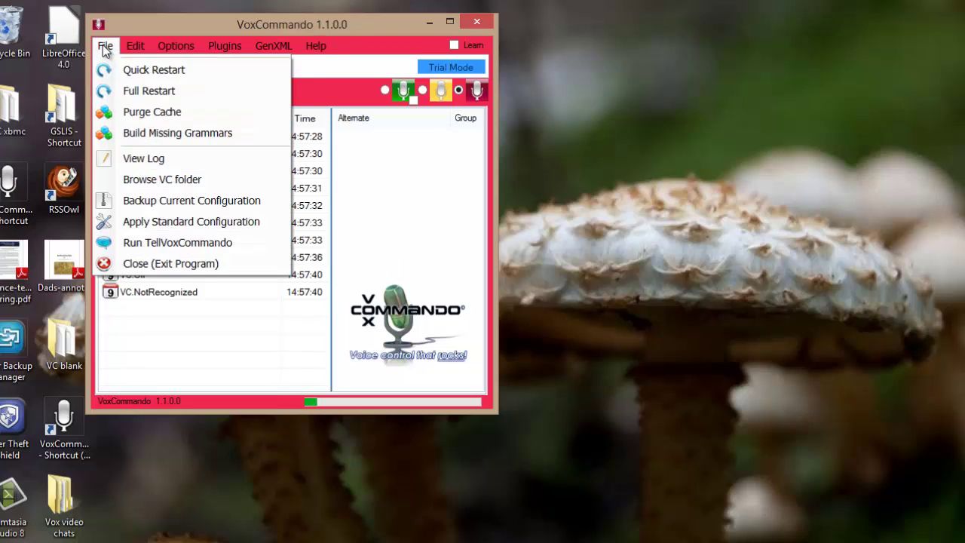
click(146, 91)
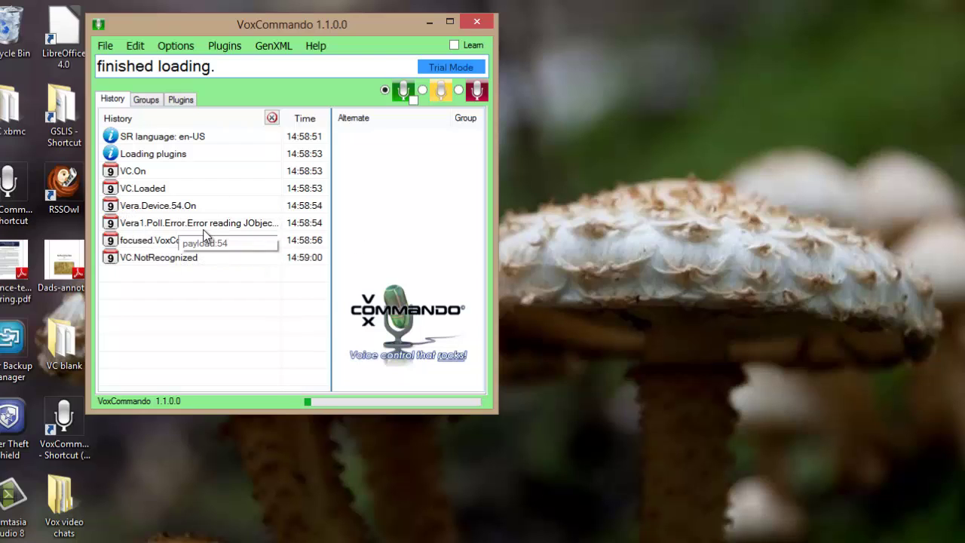
click(457, 90)
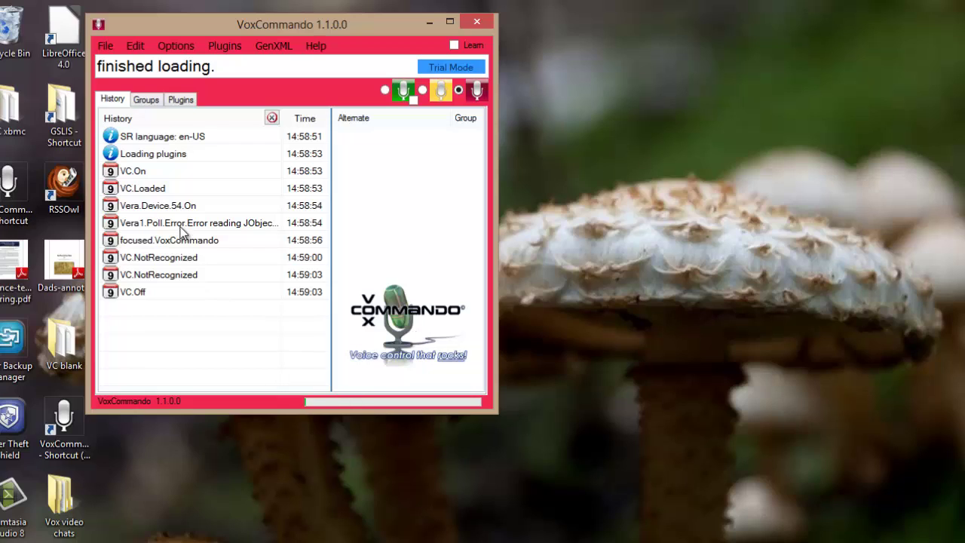
click(169, 205)
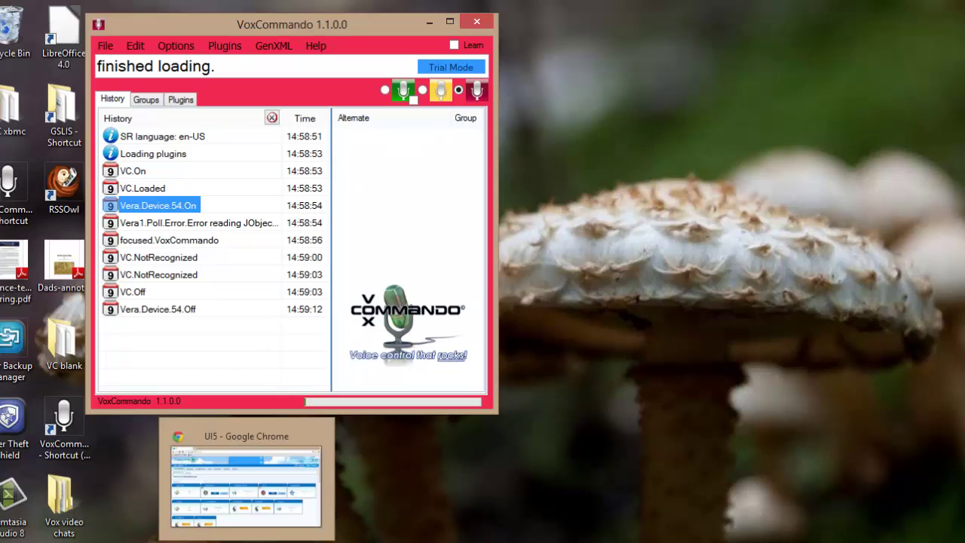
- Restore Chrome's Vera dashboard window and move it right of the VoxCommando window
click(249, 461)
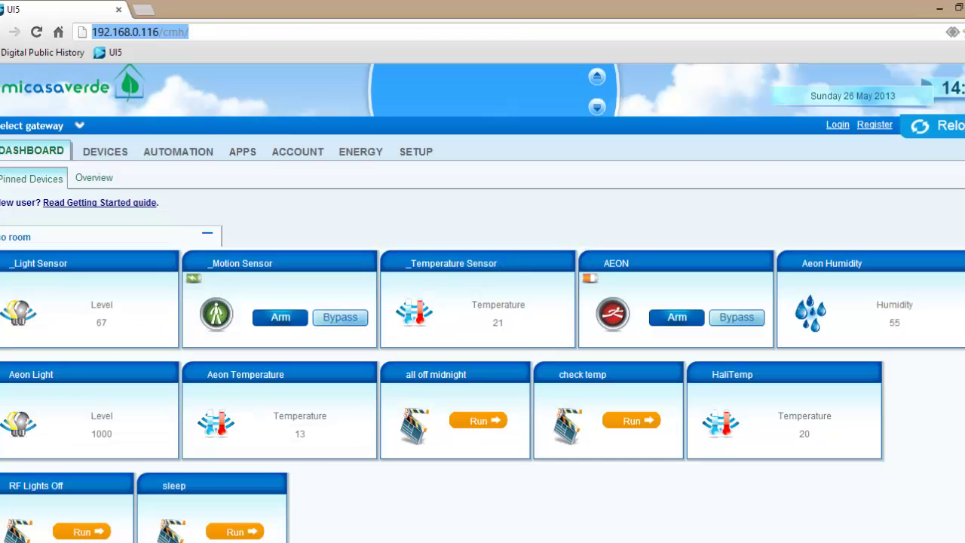
drag(370, 9, 402, 54)
drag(471, 64, 715, 54)
mouse_move(737, 315)
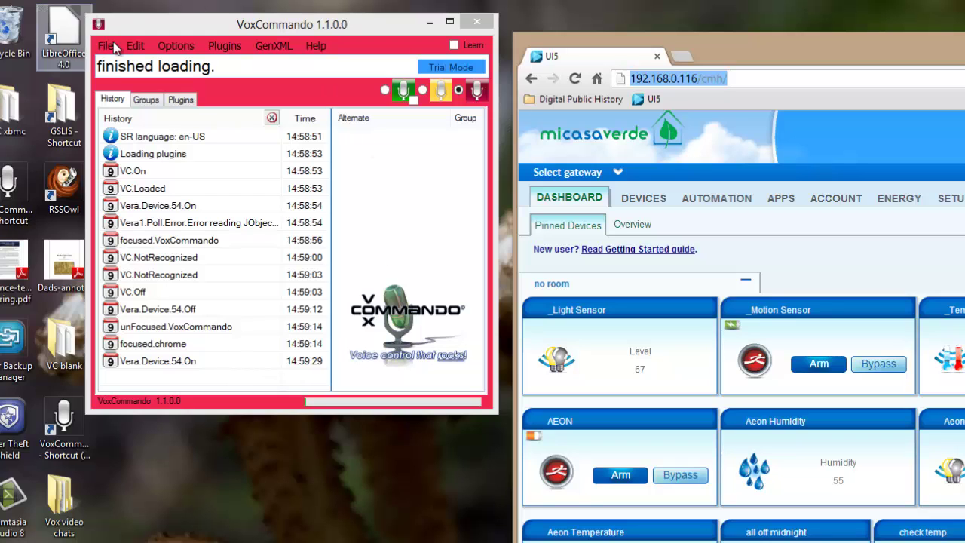
- In the command editor, create a new group named 'Video response'
click(138, 46)
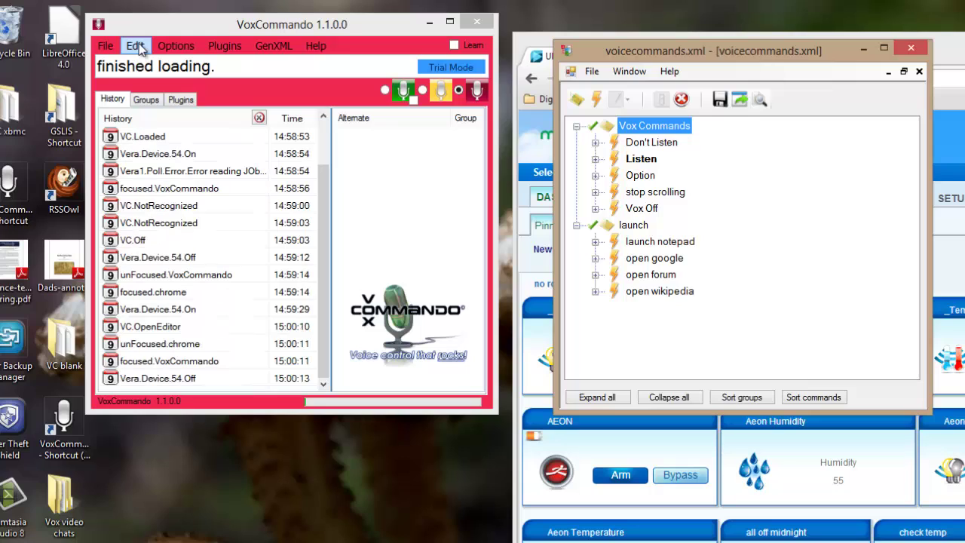
click(575, 100)
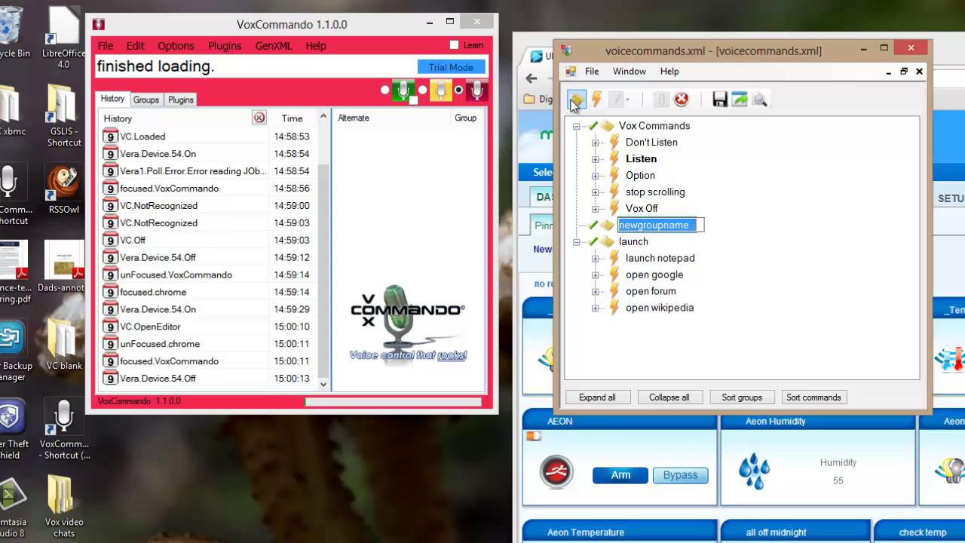
text(Video )
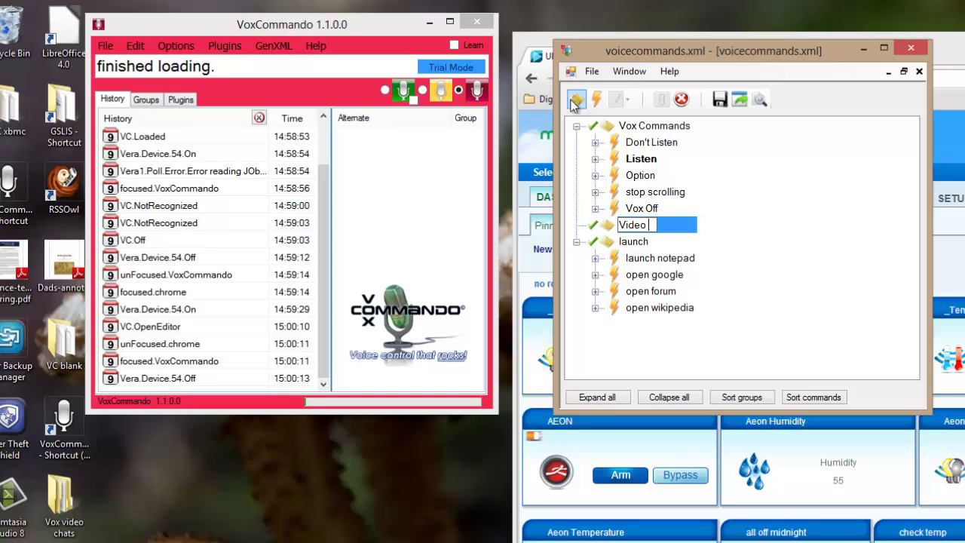
text(response)
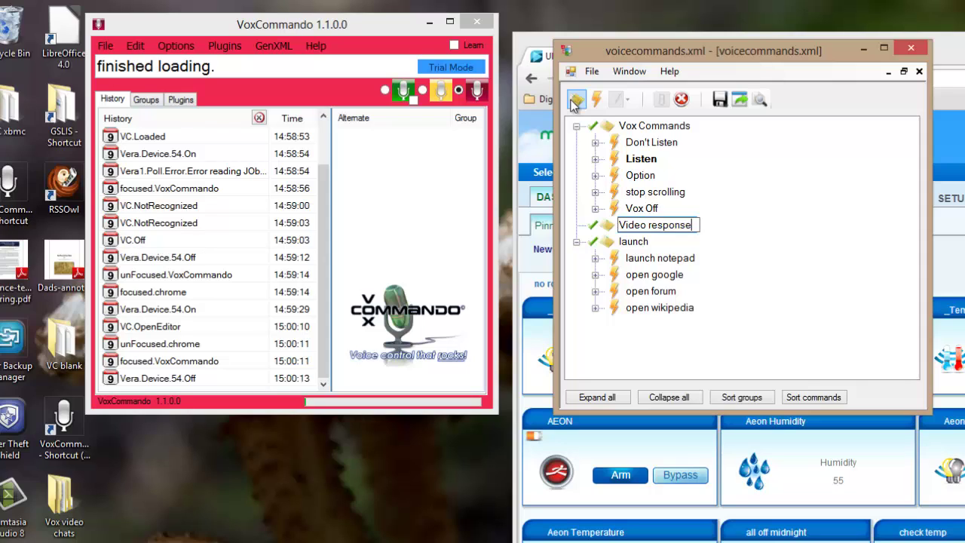
- Add a new command named 'Intruder alert' to the Video response group
click(739, 241)
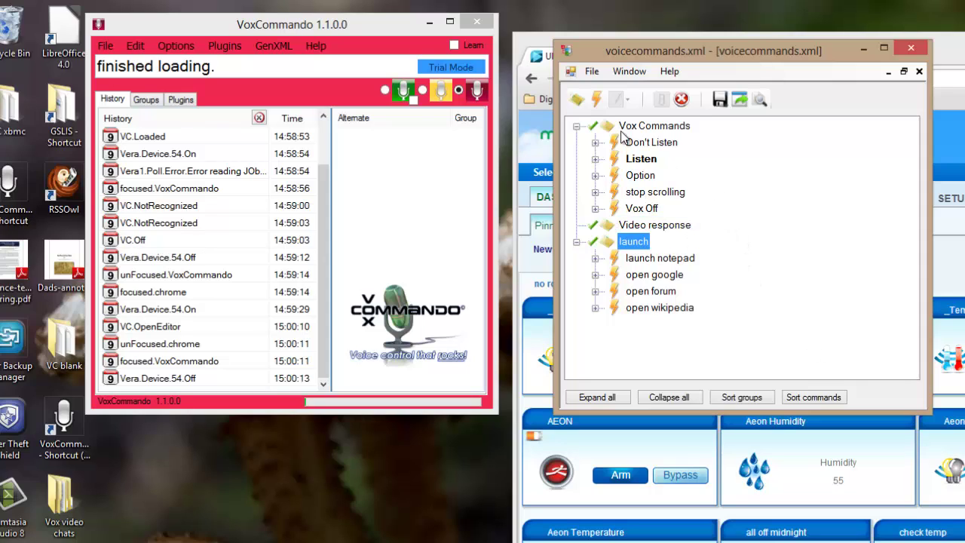
click(650, 225)
click(595, 99)
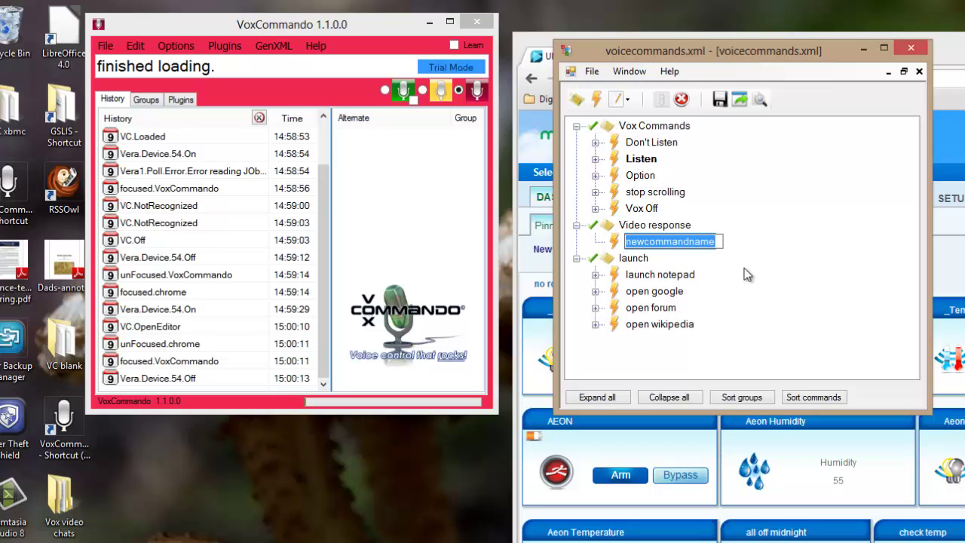
text(Intru)
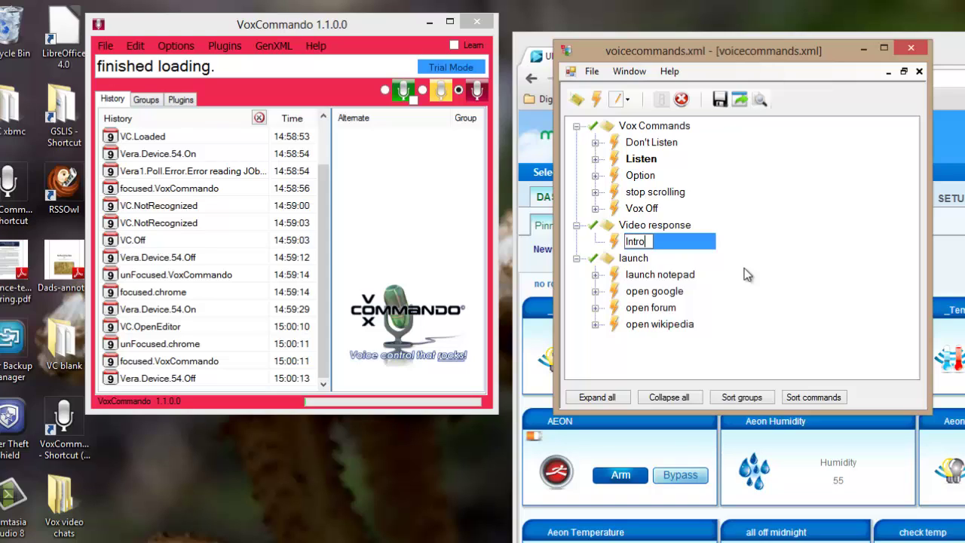
text(der alert)
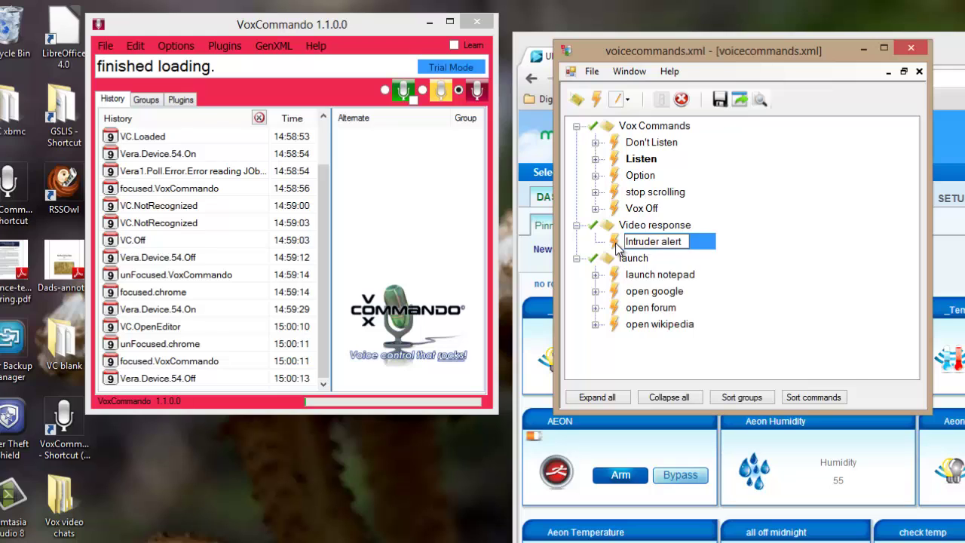
key(Return)
- Give Intruder alert a first action of TTS.Speak in the command builder
click(707, 242)
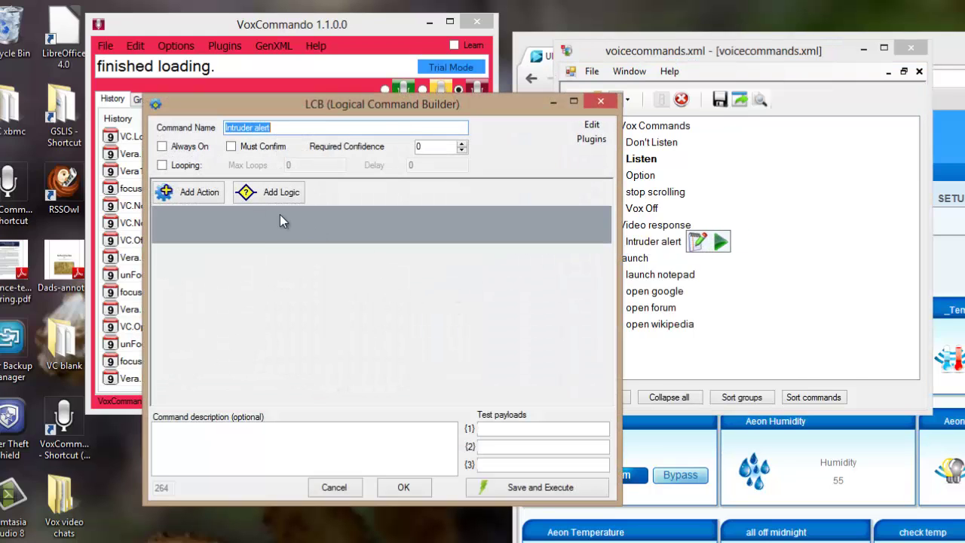
click(186, 193)
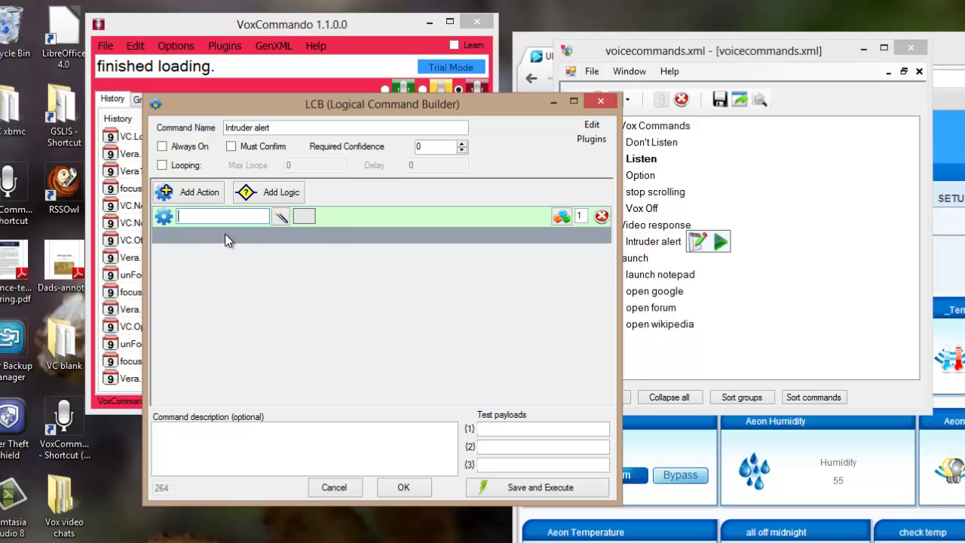
text(tt)
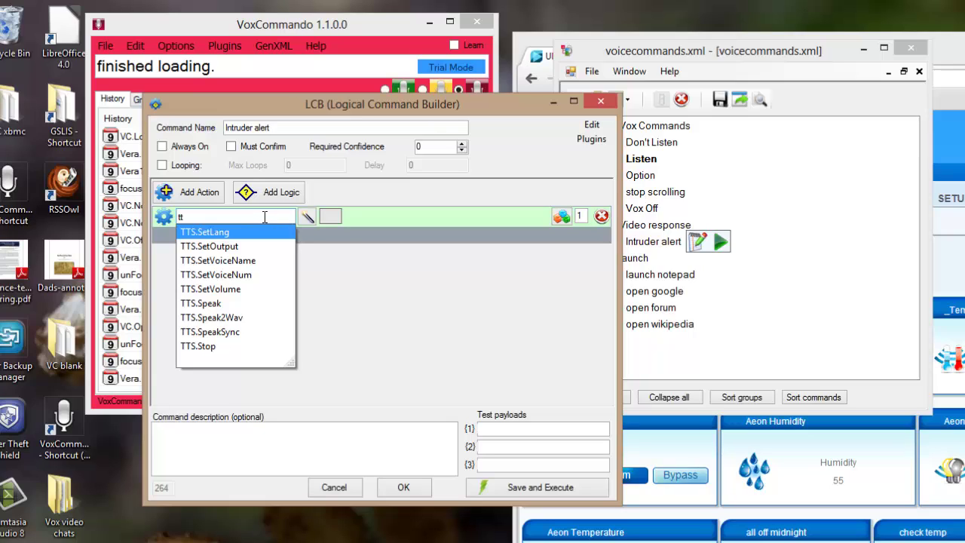
key(Down)
key(Down)
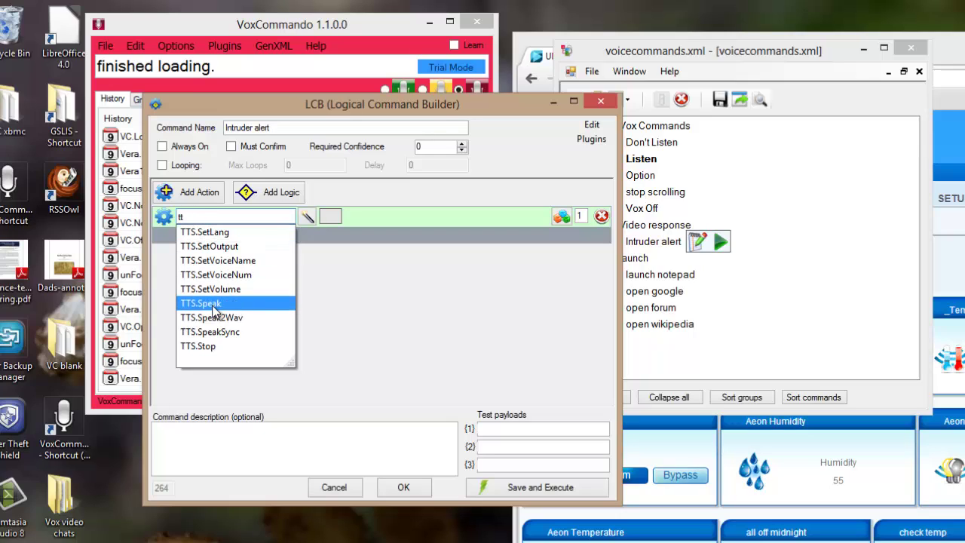
click(216, 303)
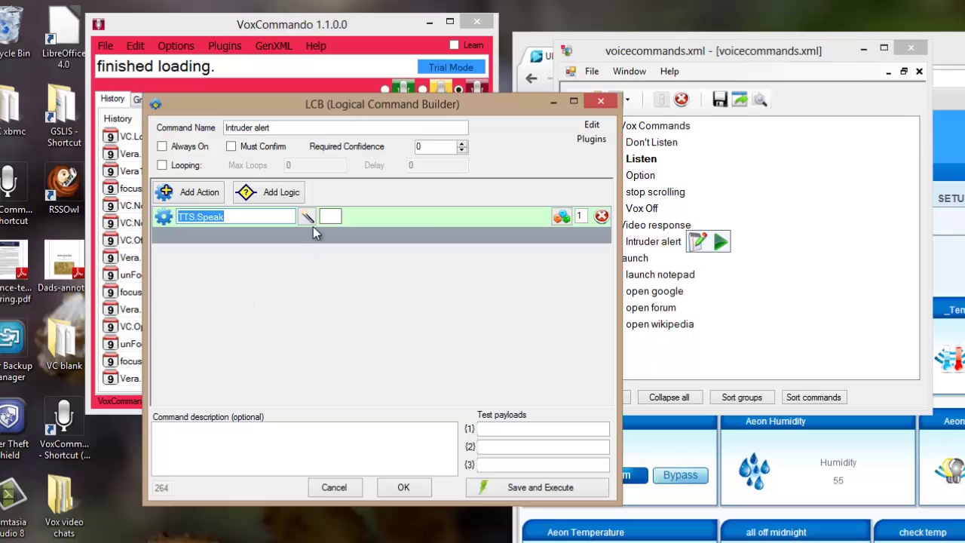
- Set TTS.Speak's text to 'Intruder alert!', test it with Save and Execute, then close the builder
key(Tab)
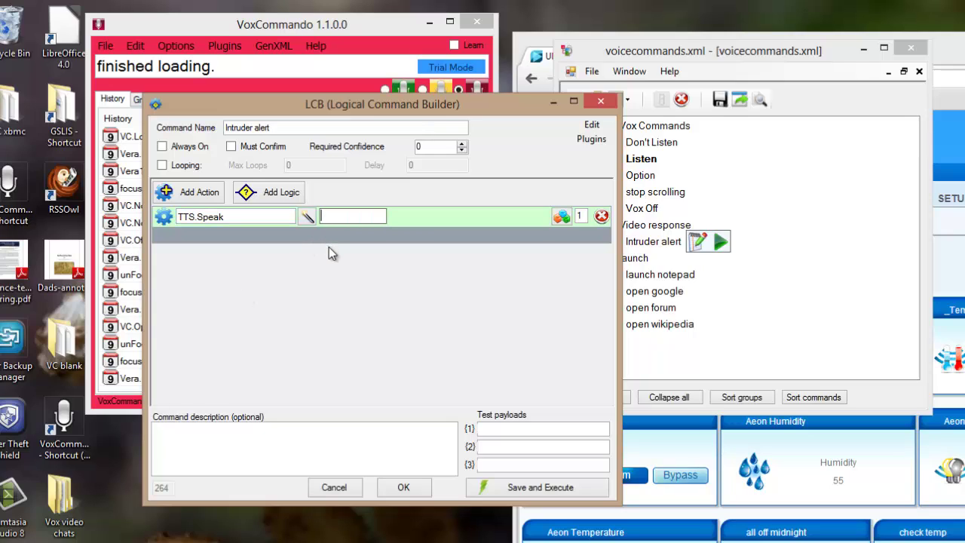
text(Intruder alert!)
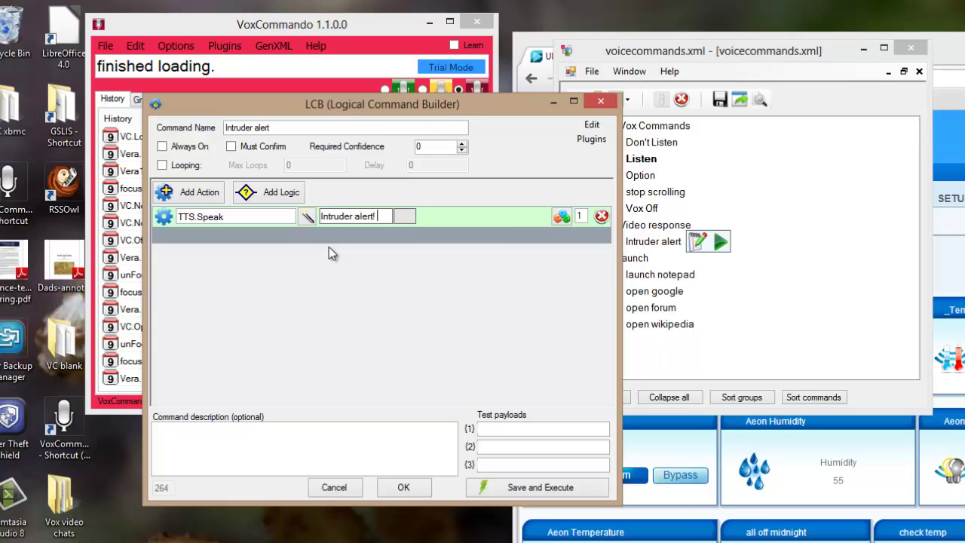
key(BackSpace)
click(578, 487)
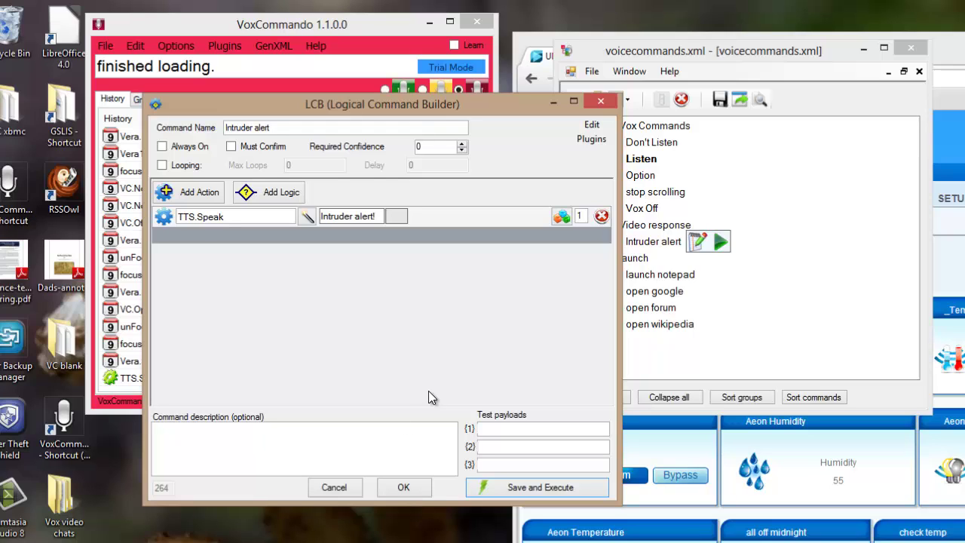
click(404, 488)
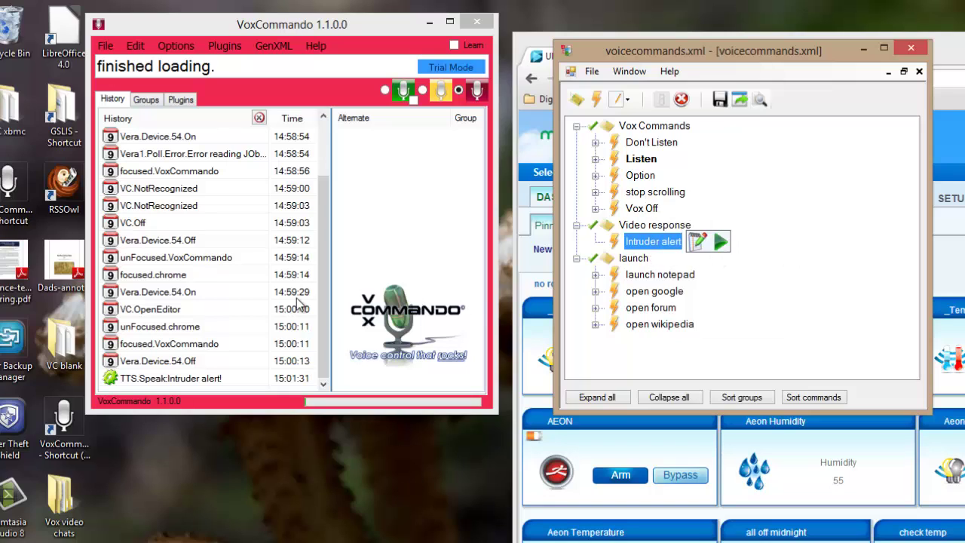
- Attach the Vera.Device.54.On history event to Intruder alert and save voicecommands.xml
click(322, 253)
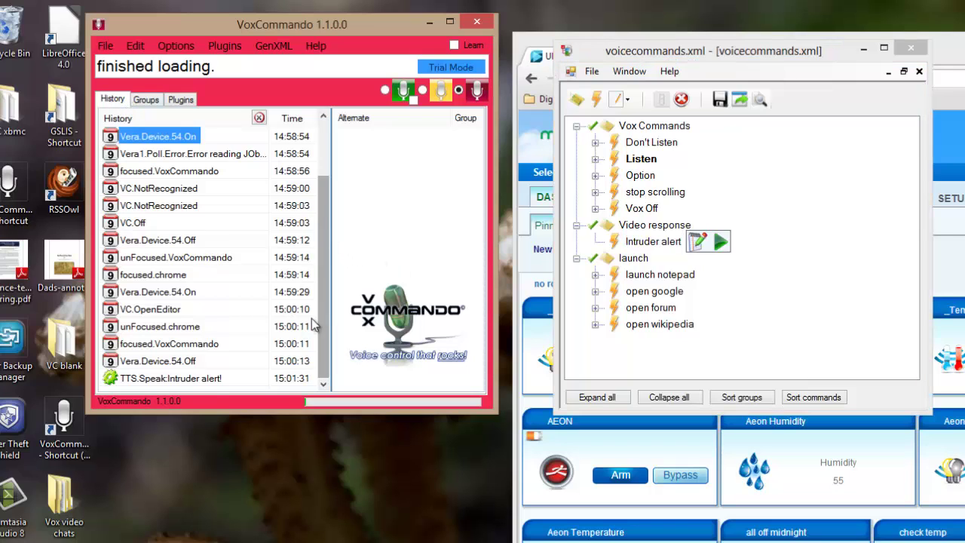
click(175, 362)
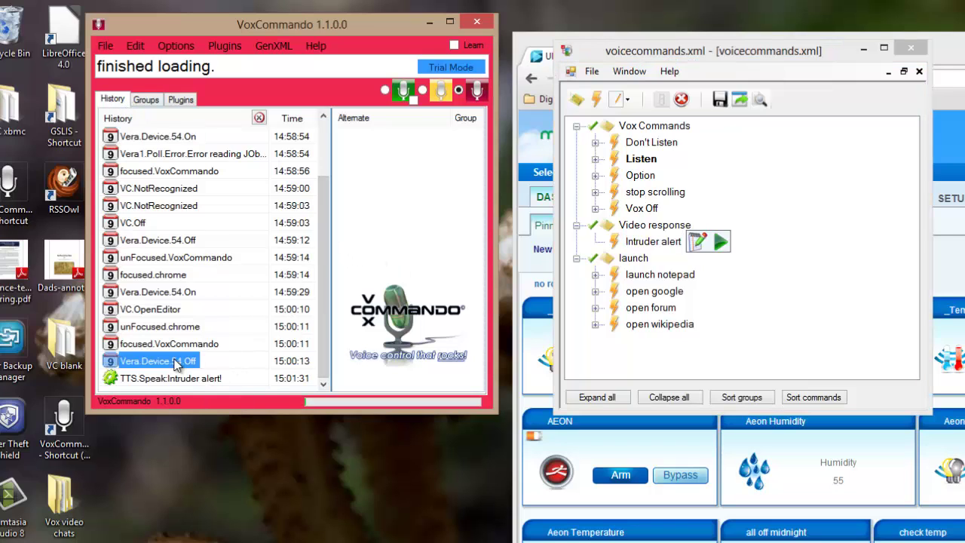
click(156, 292)
mouse_move(157, 294)
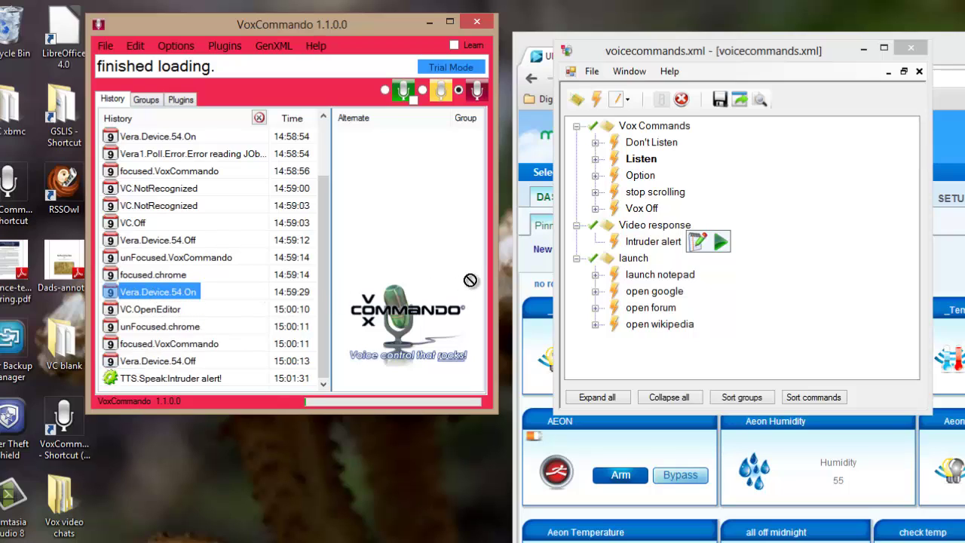
drag(484, 275, 628, 246)
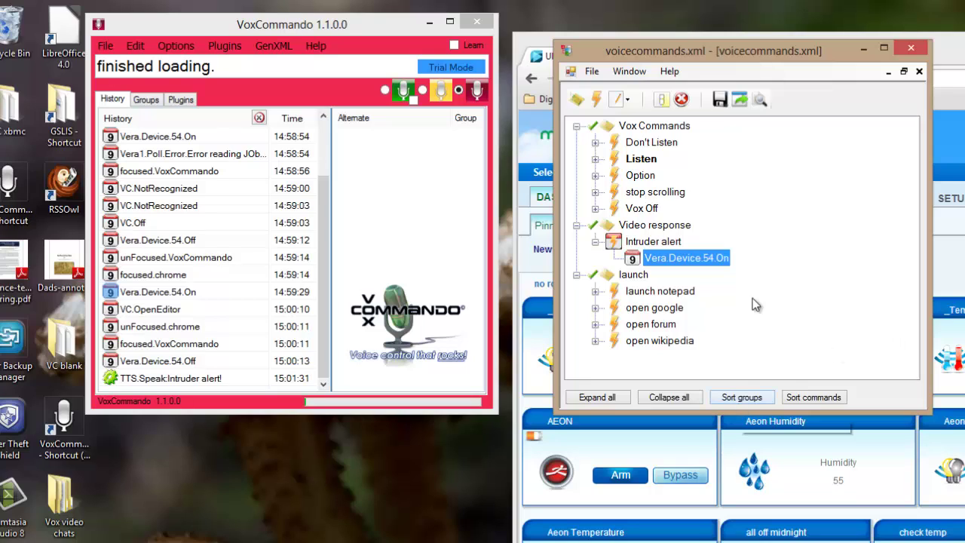
click(720, 100)
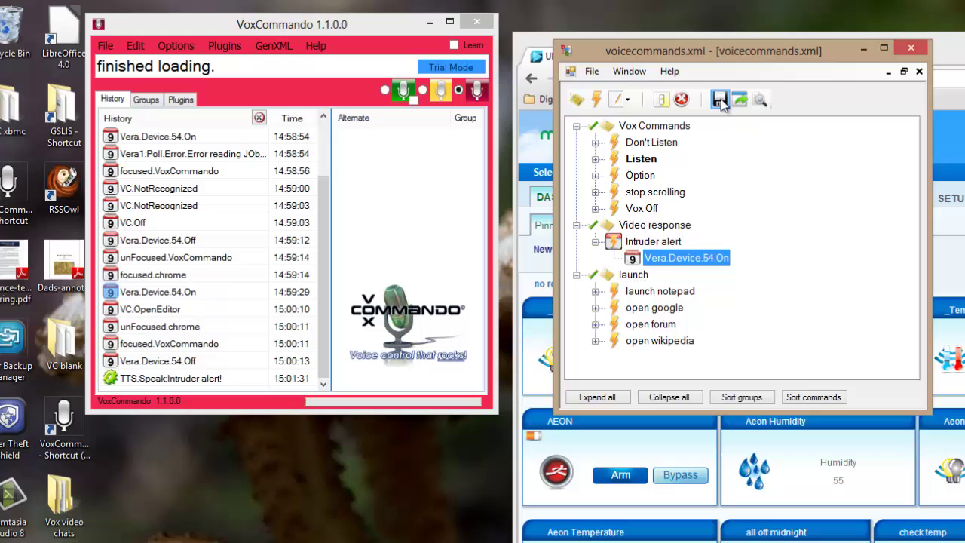
- Close the command editor and Quick Restart VoxCommando so the saved commands reload
click(914, 49)
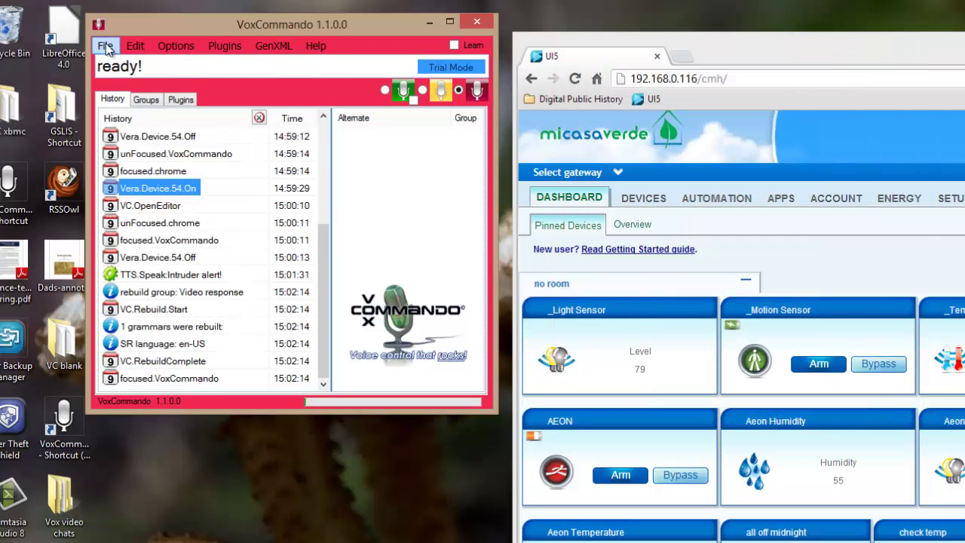
click(106, 47)
click(106, 67)
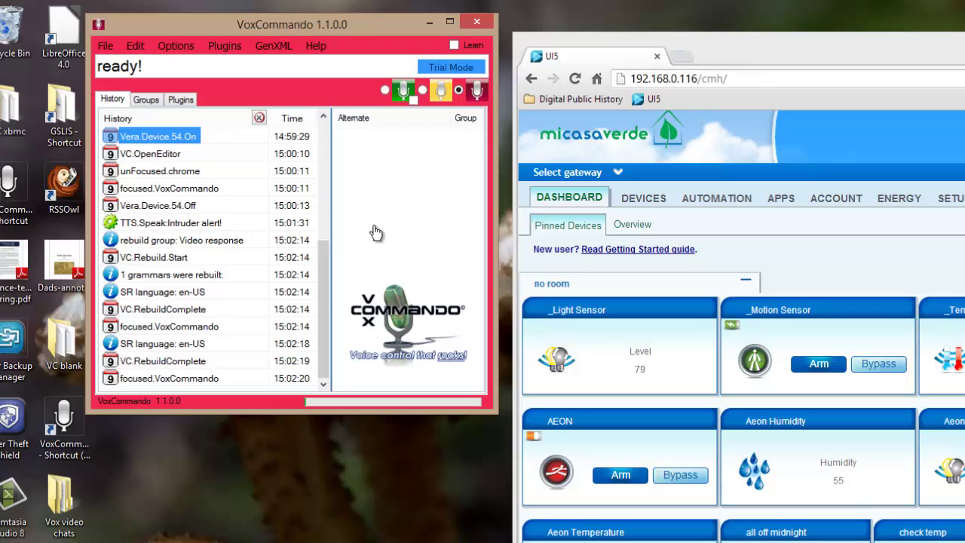
mouse_move(762, 392)
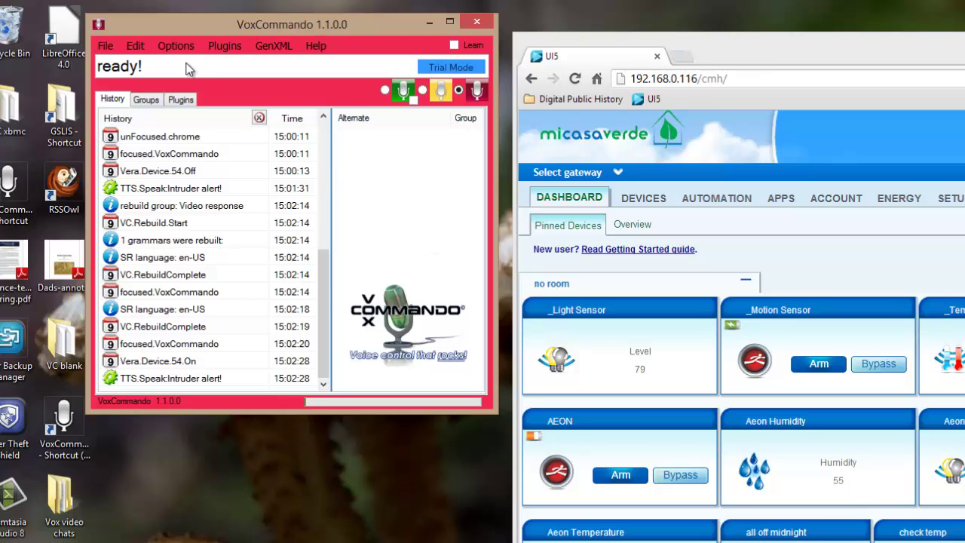
- Expand Intruder alert in the command editor to confirm it holds the Vera.Device.54.On event
click(133, 47)
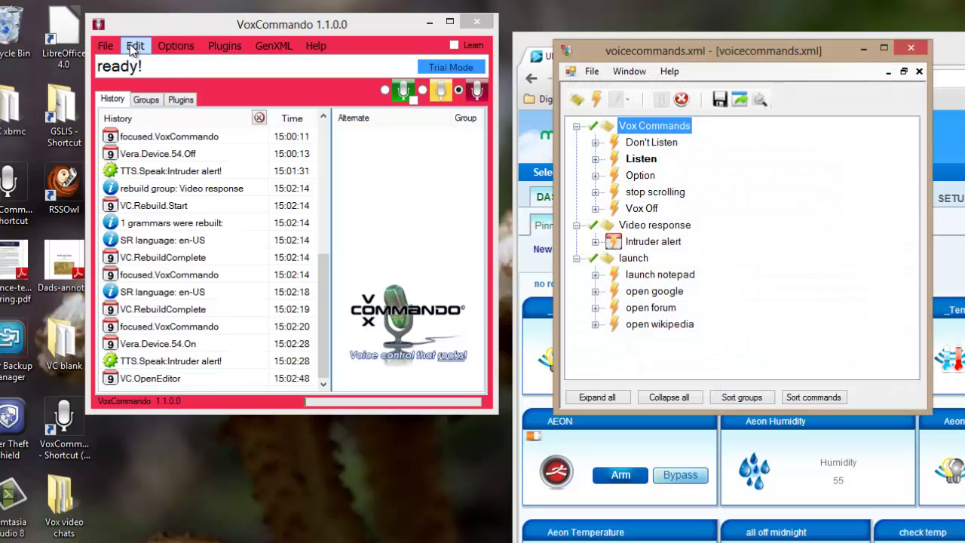
click(596, 242)
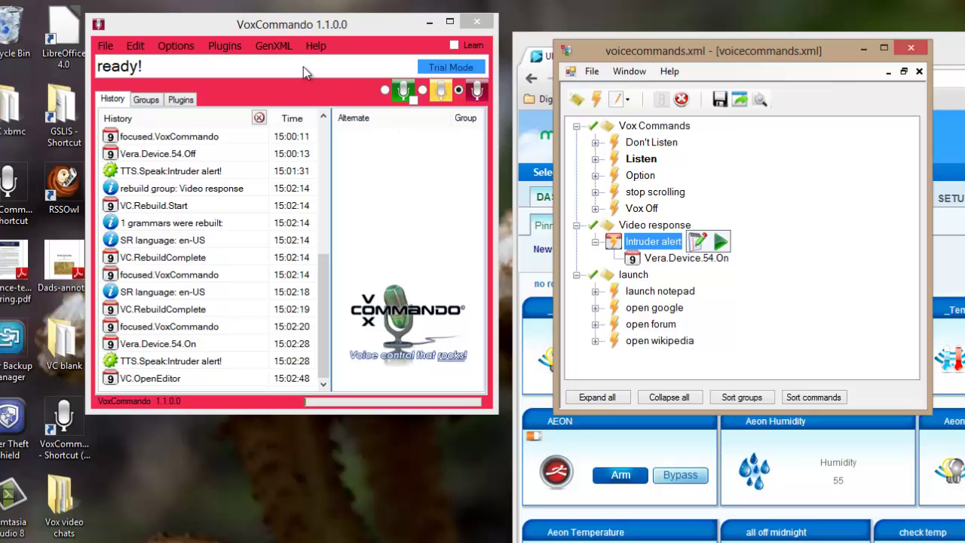
click(166, 48)
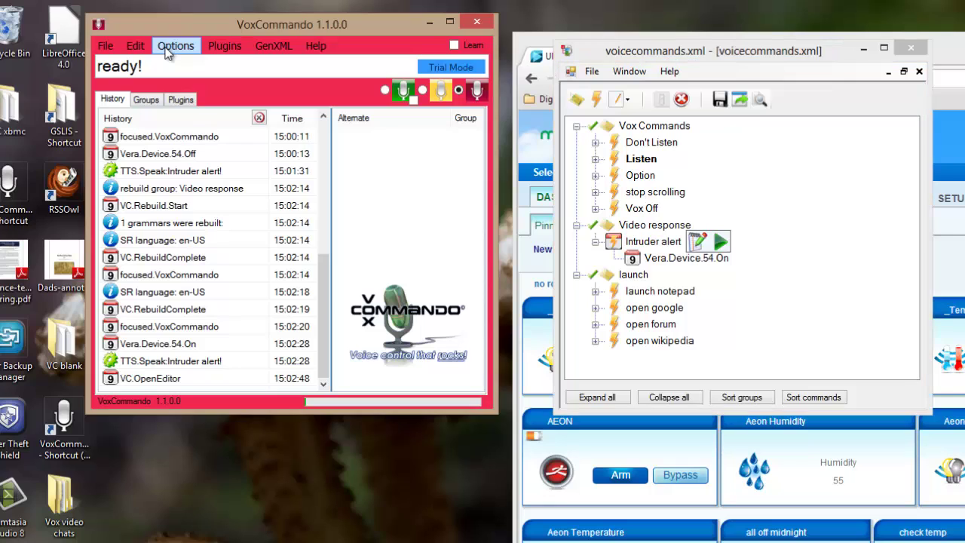
click(169, 47)
click(169, 47)
- Close the command editor and open VoxCommando's program Options
click(909, 46)
click(224, 46)
click(204, 73)
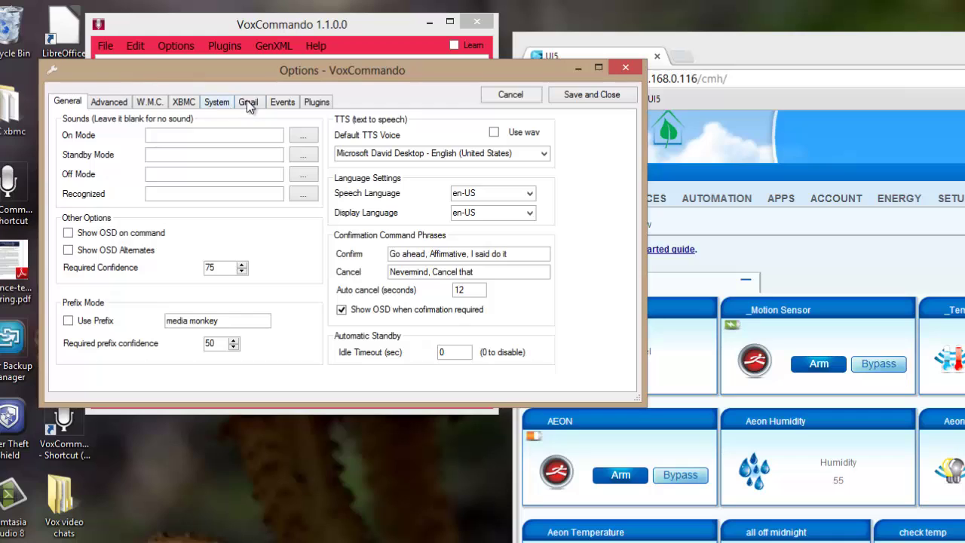
- On the Gmail tab (smtp.gmail.com, port 587), enter the Gmail account address as SMTP Username
click(251, 101)
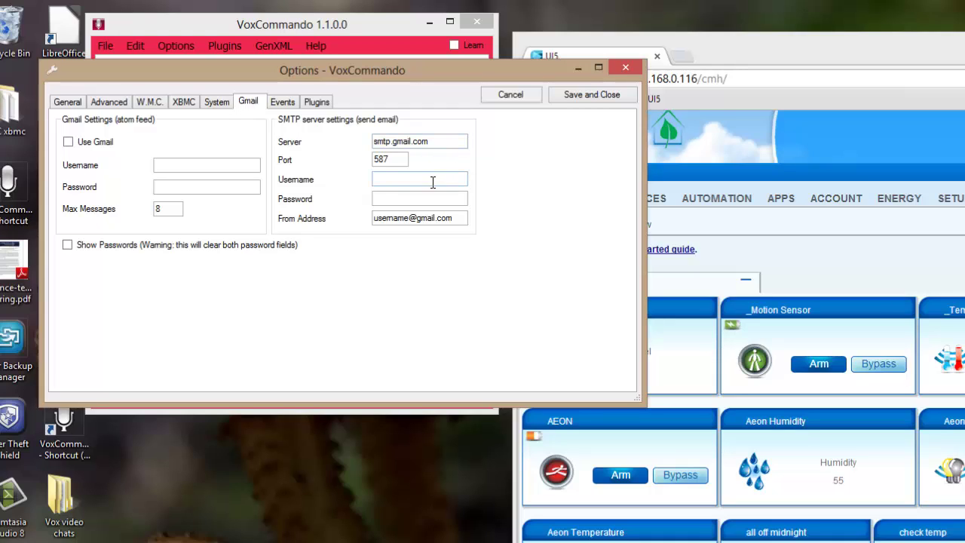
drag(390, 159, 364, 159)
click(384, 180)
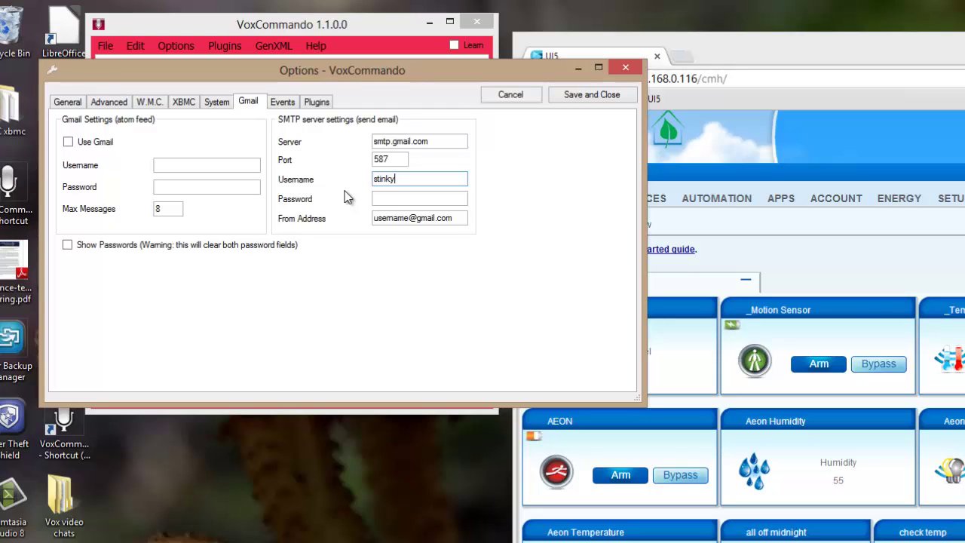
click(384, 197)
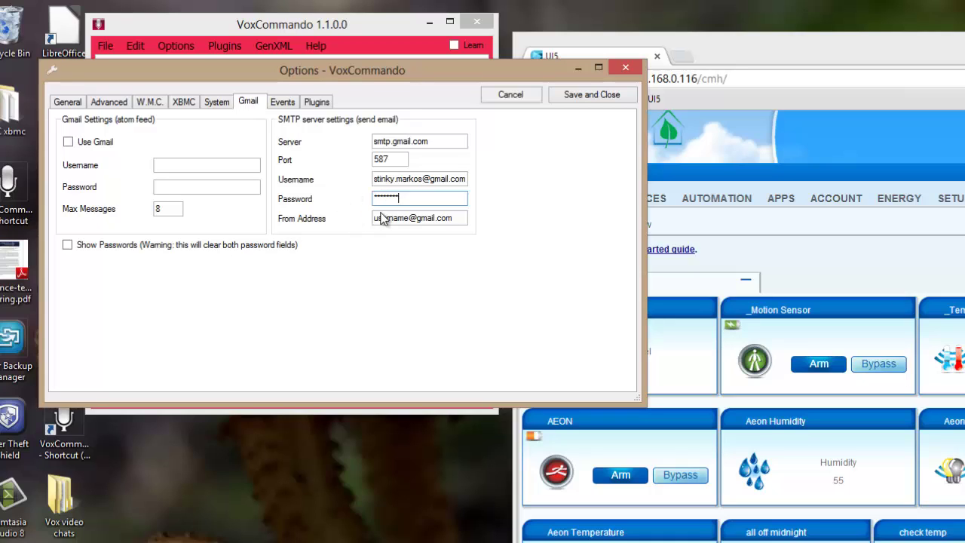
- Replace the placeholder From Address with the sender's Gmail address
drag(410, 218, 373, 218)
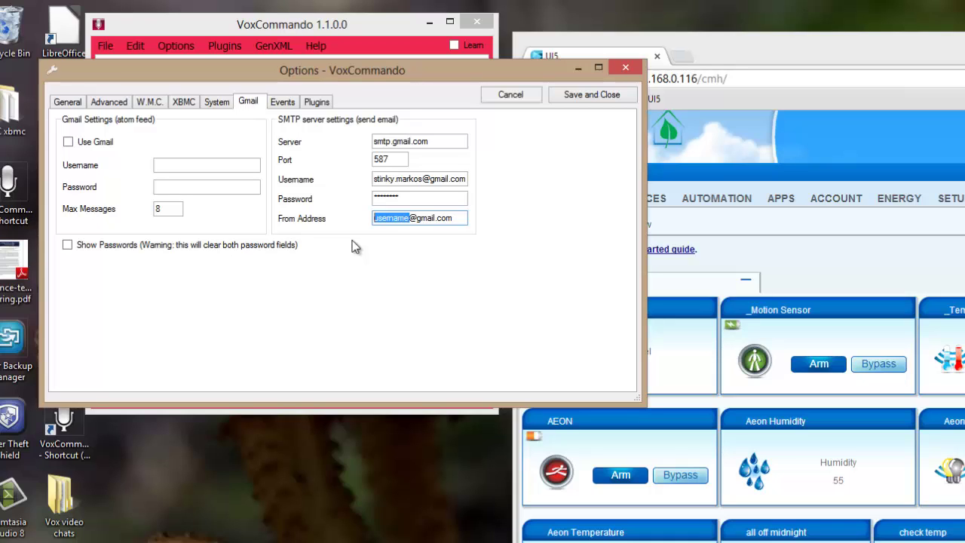
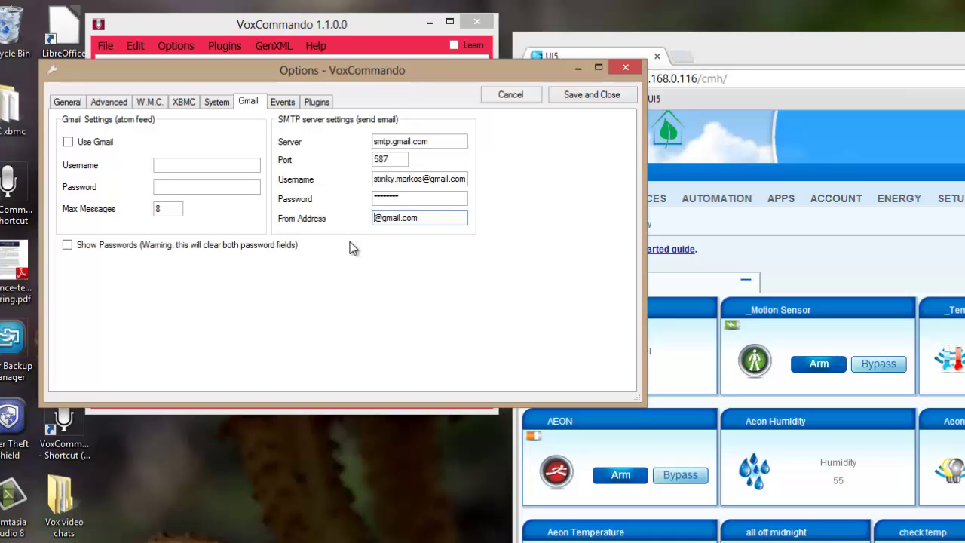
key(BackSpace)
key(BackSpace)
key(Delete)
key(Delete)
key(Delete)
key(Delete)
key(Delete)
key(Delete)
key(Delete)
key(Delete)
key(Delete)
key(Delete)
key(ctrl+z)
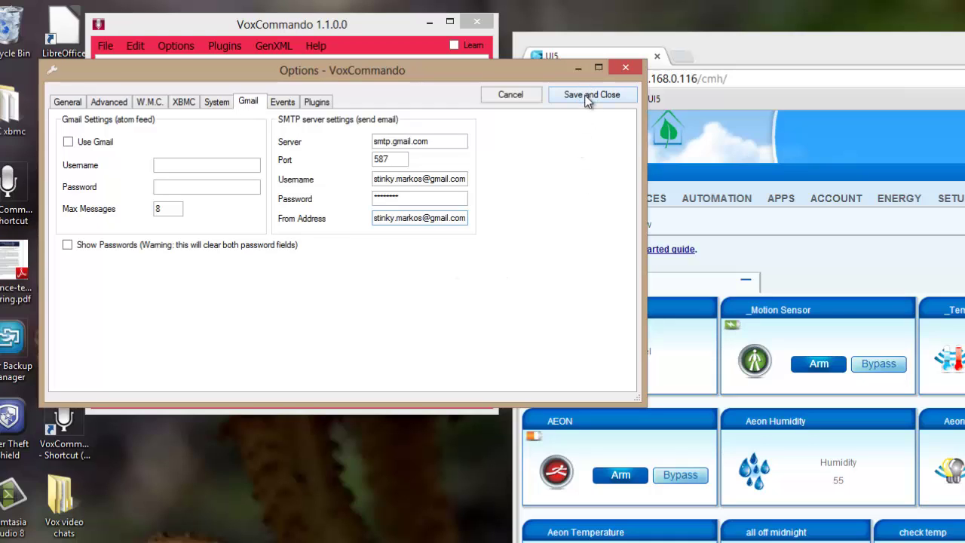
- Show passwords in plain text, re-enter the SMTP password, and save the settings
click(67, 247)
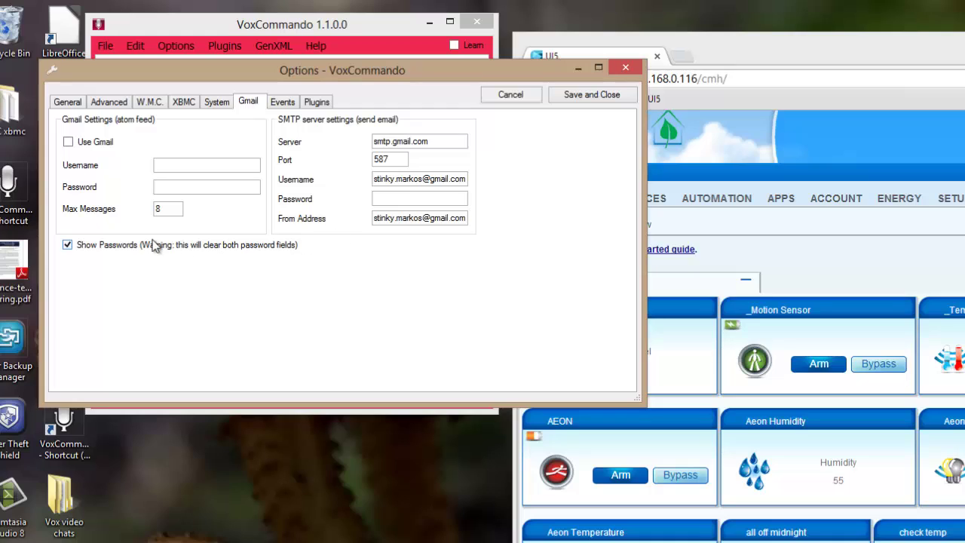
click(387, 197)
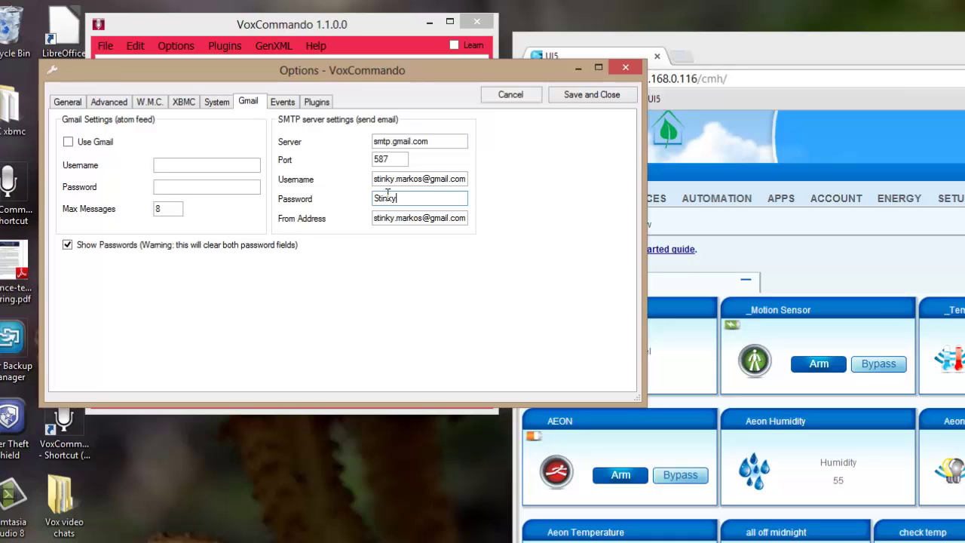
click(595, 97)
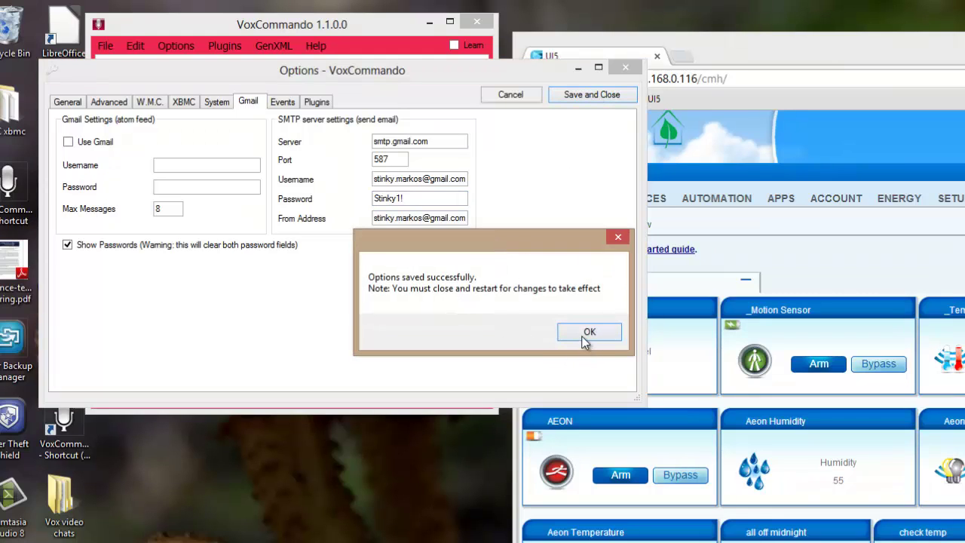
click(587, 337)
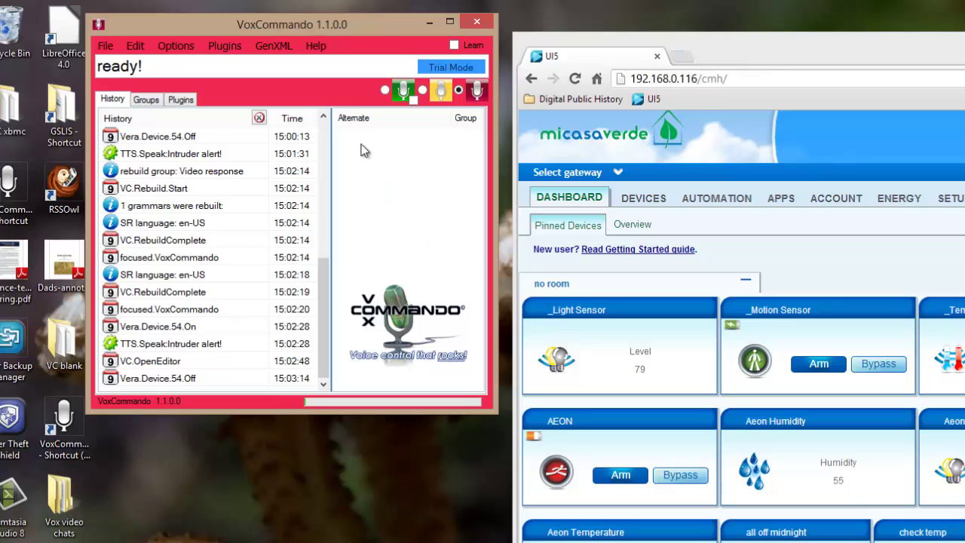
- Open Intruder alert in the command builder, add a second empty action, and browse available actions
click(134, 47)
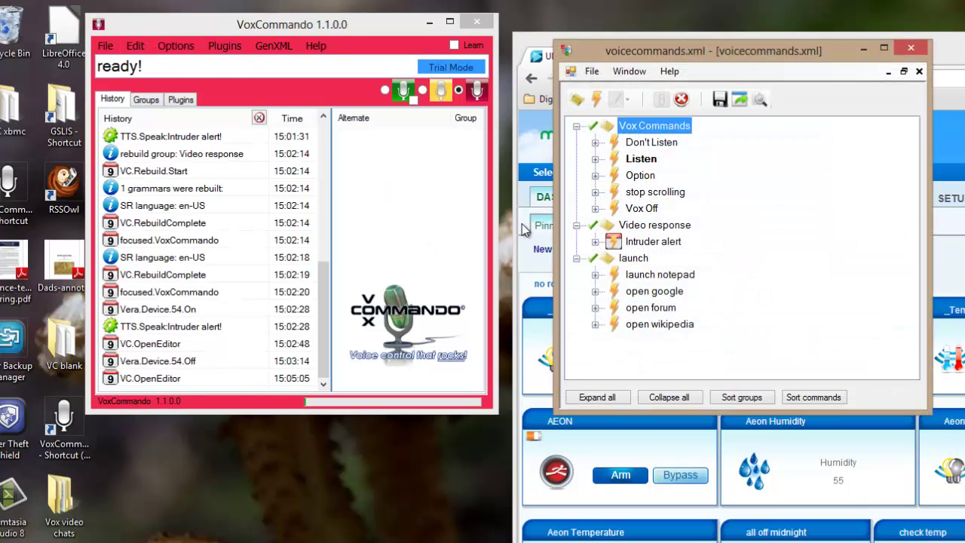
click(595, 243)
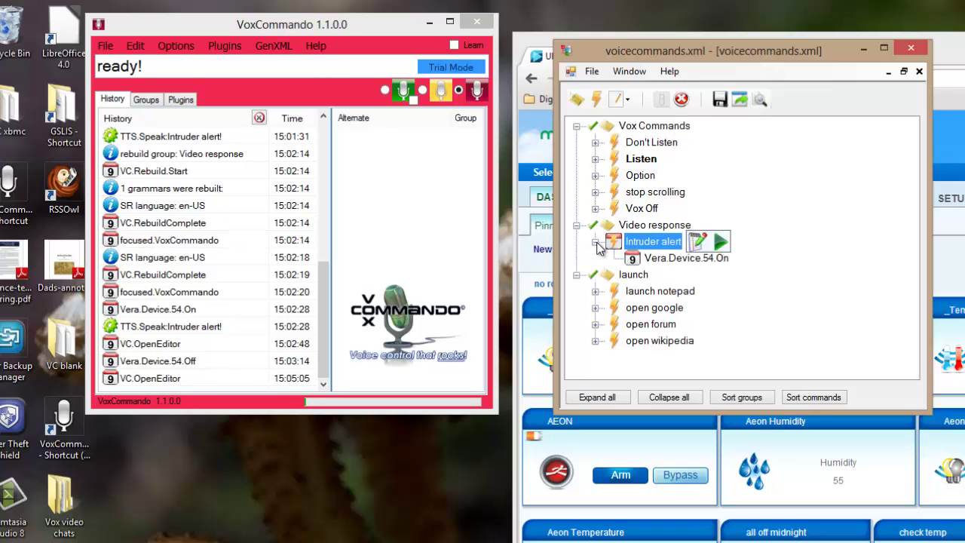
click(699, 243)
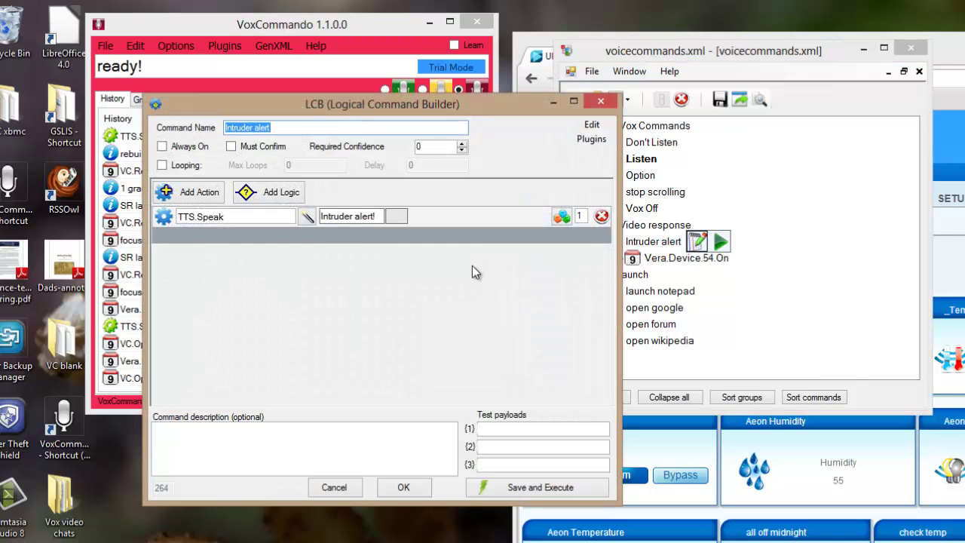
click(199, 193)
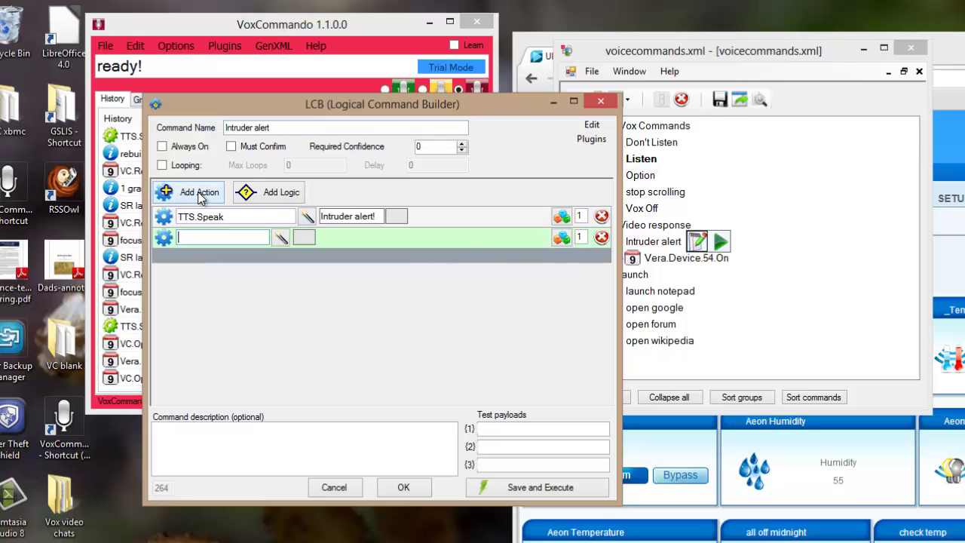
click(279, 238)
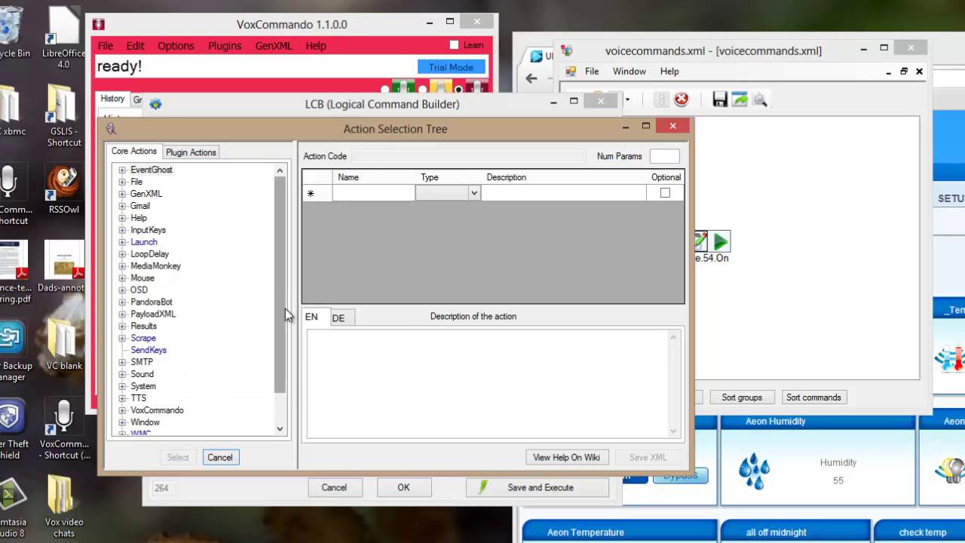
- Choose SMTP > Send from the Action Selection Tree as the second action
scroll(286, 318, down, 1)
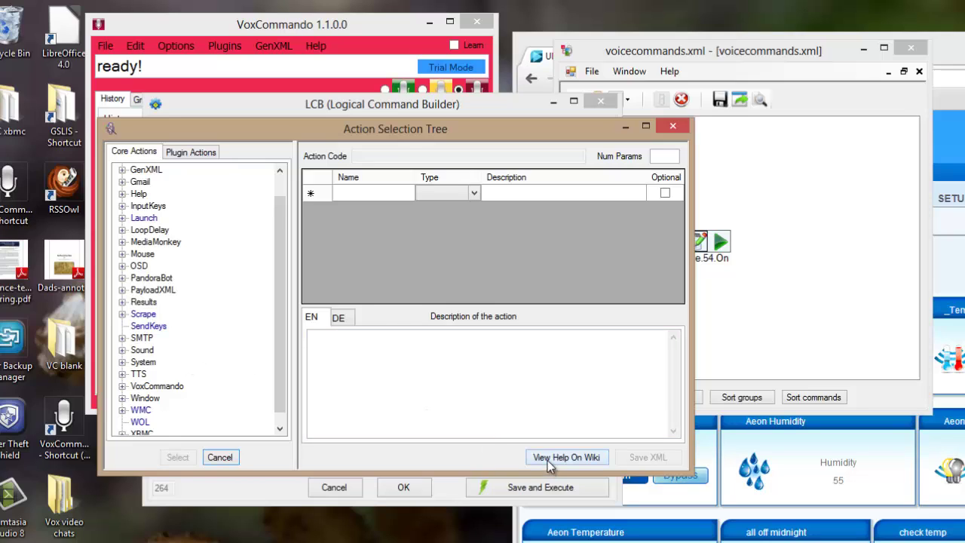
click(123, 338)
mouse_move(156, 355)
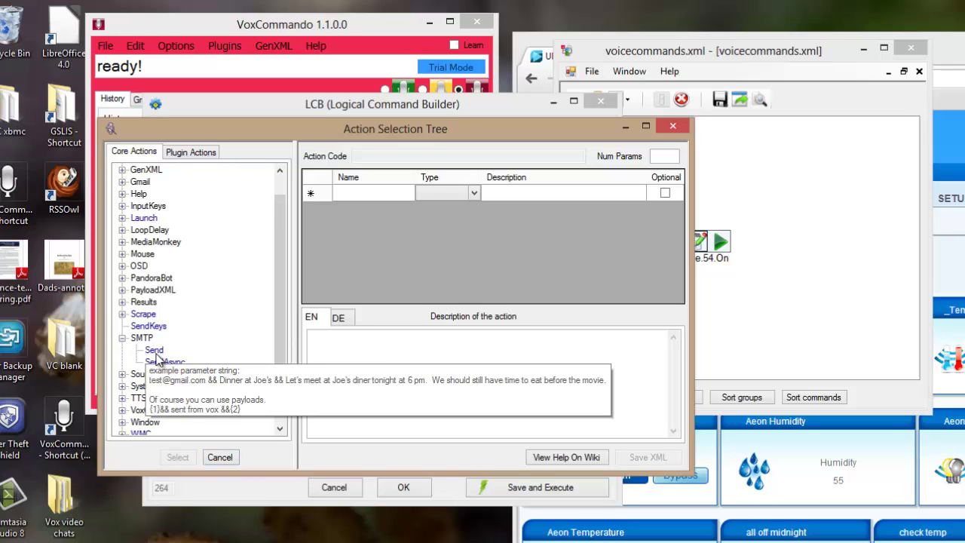
click(154, 351)
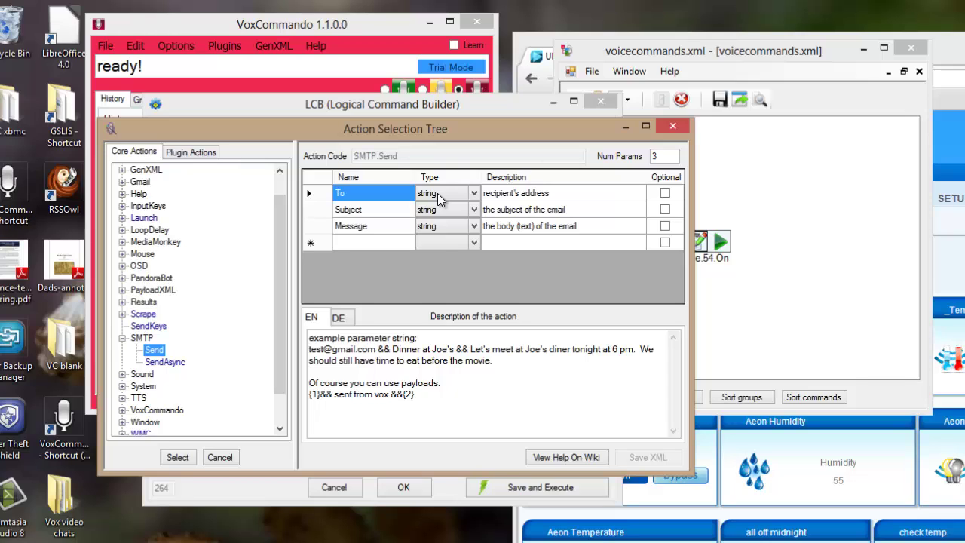
double_click(156, 350)
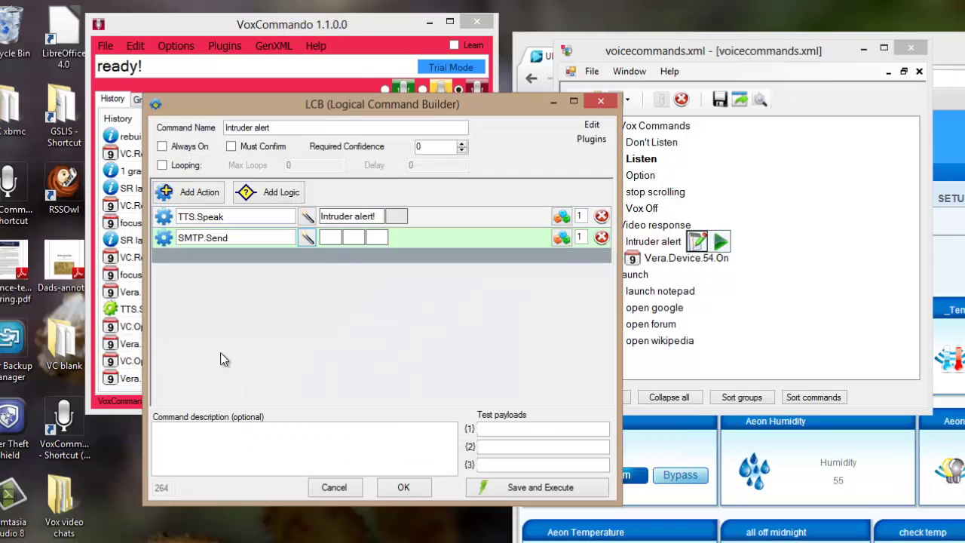
- In the SMTP.Send parameter form, enter the recipient's e-mail address and subject 'Intruder alert'
click(332, 239)
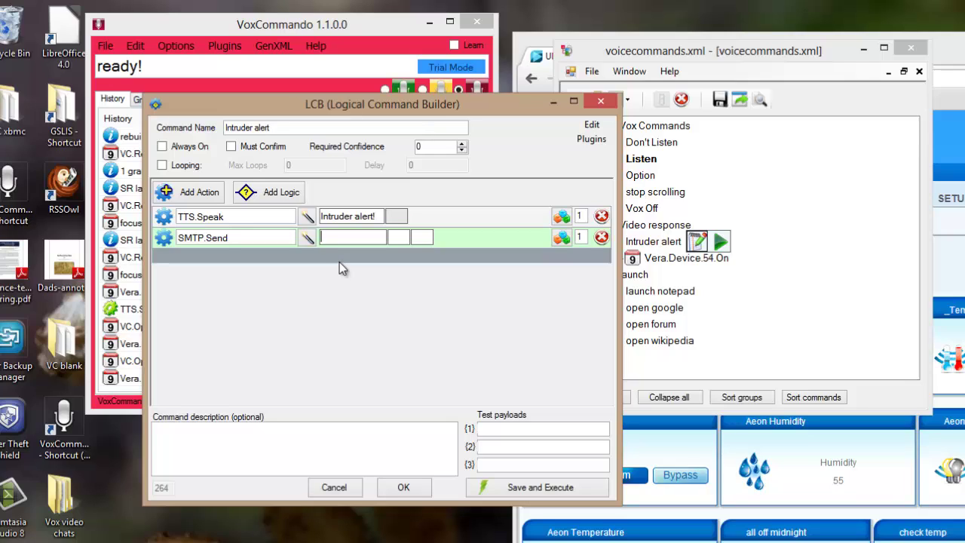
click(561, 238)
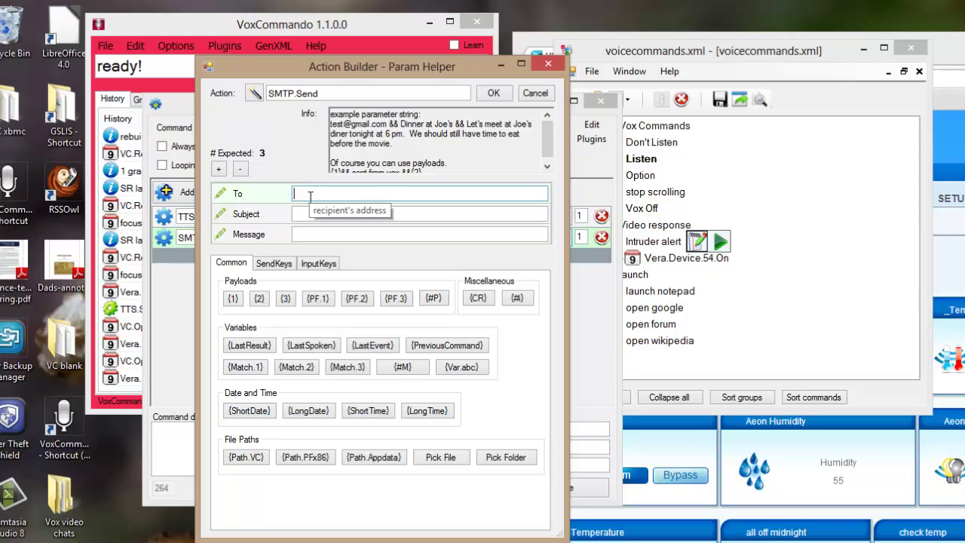
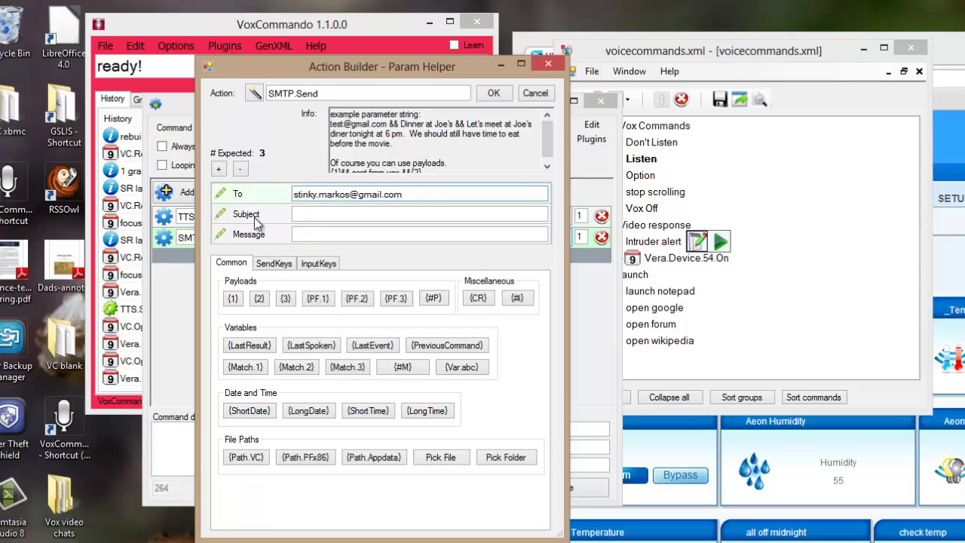
click(300, 214)
text(Intruder alert)
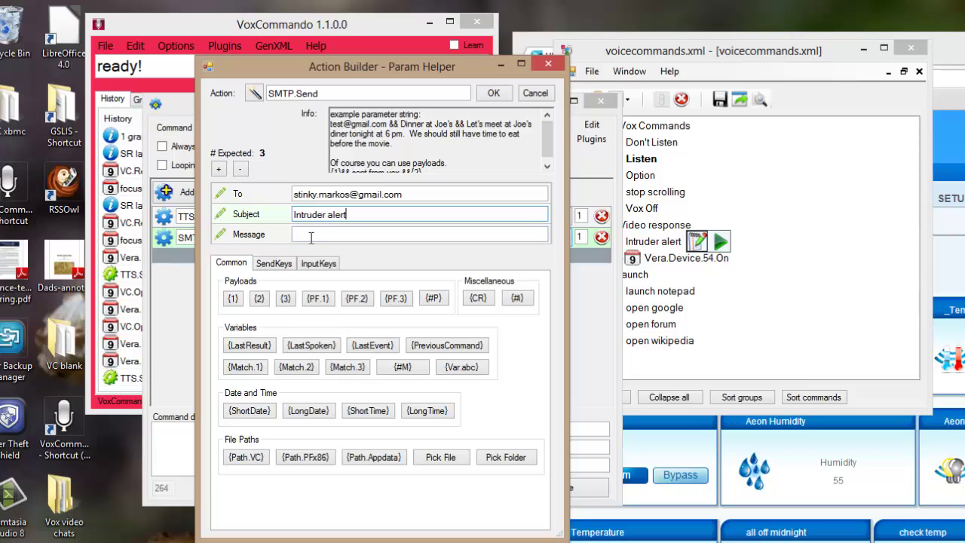
- Write the message about an intruder stealing milkbones and calling the k9 patrol, then apply
click(310, 237)
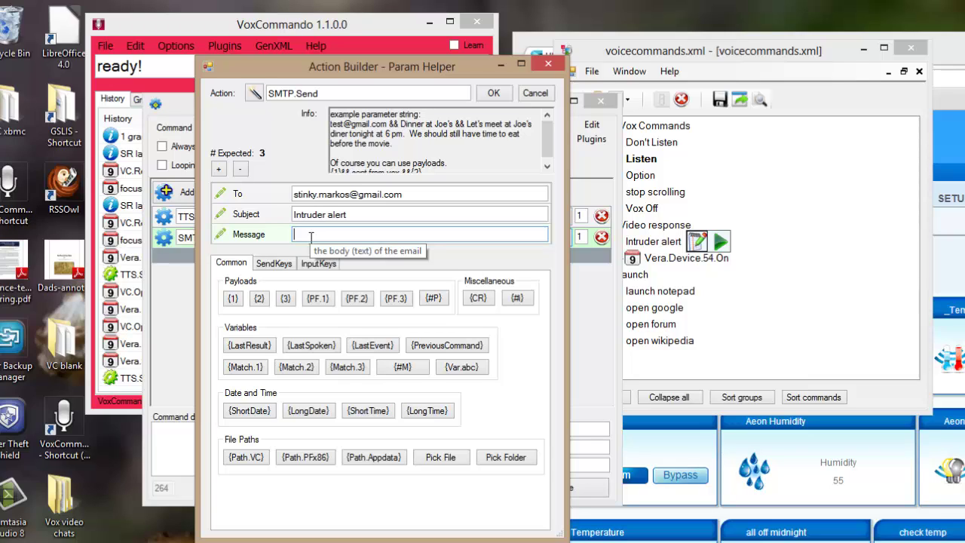
text(Someone has invaded your space and is steali)
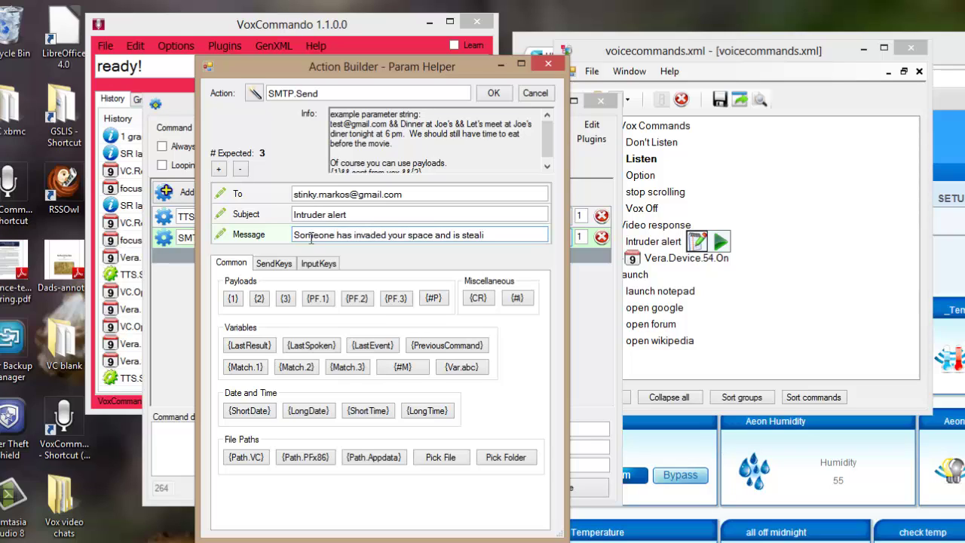
text(g your milk)
key(BackSpace)
text(lions)
key(ctrl+a)
key(BackSpace)
key(ctrl+v)
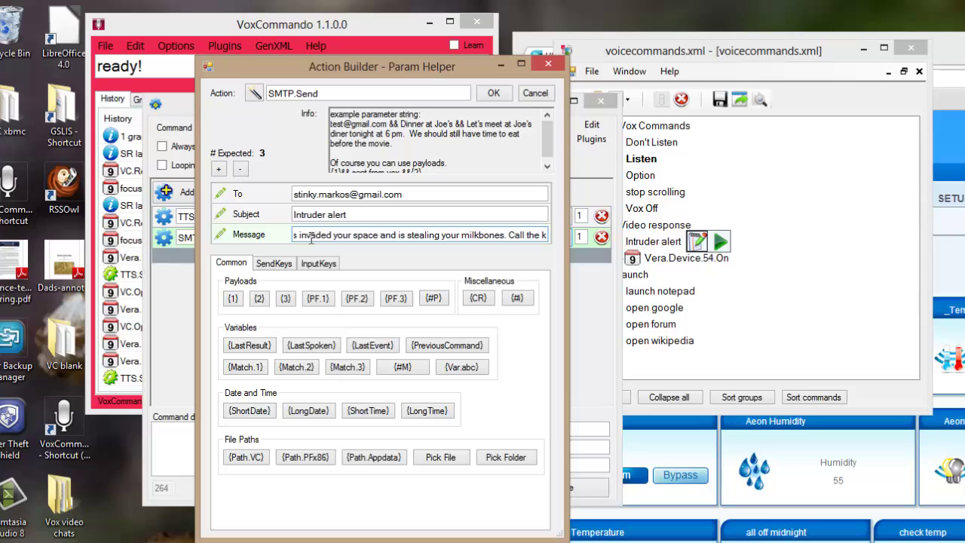
text(9 patrol)
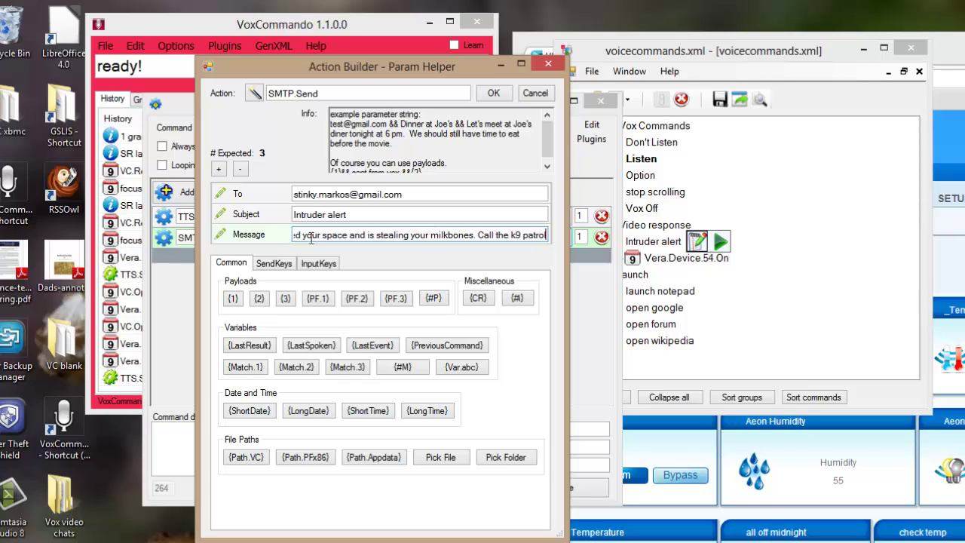
text(!)
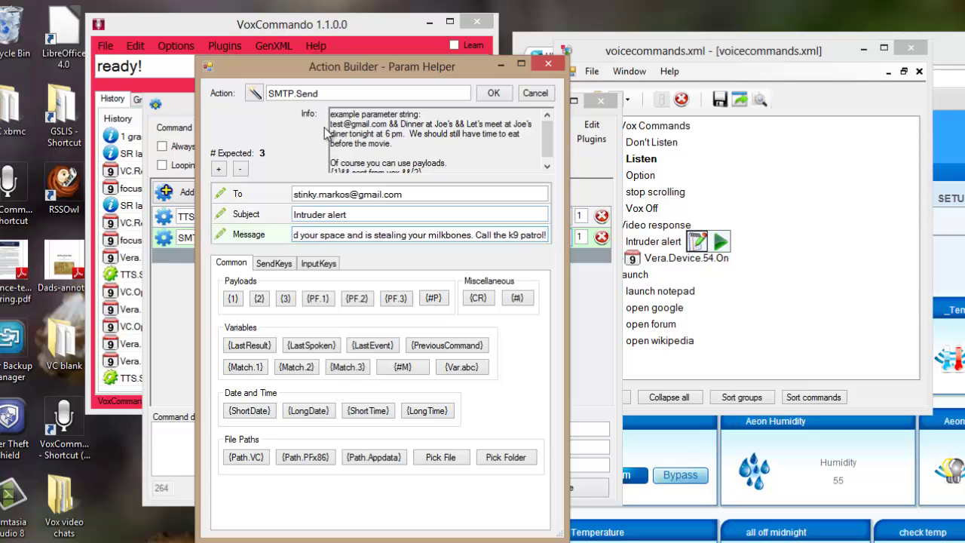
click(493, 92)
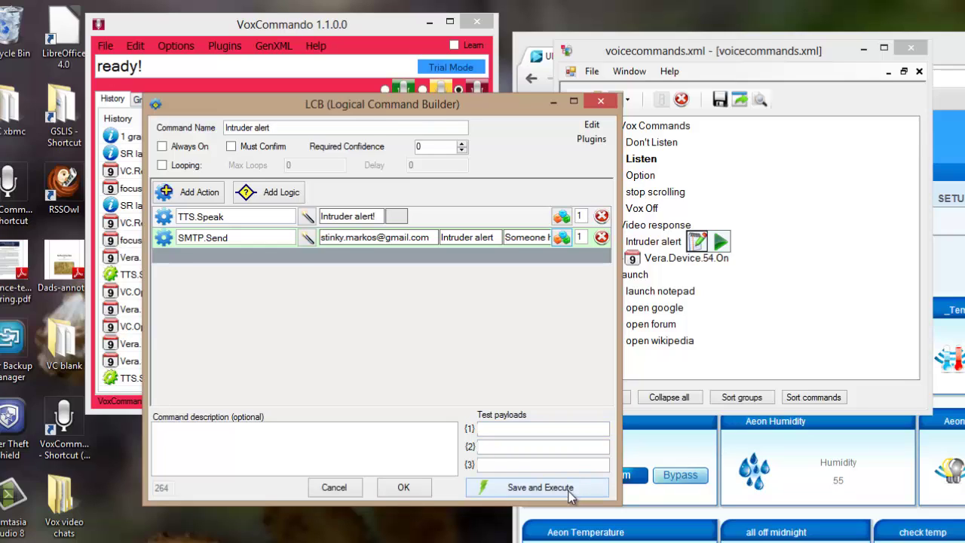
- Save and execute Intruder alert, then move the builder aside to check the History log
click(569, 494)
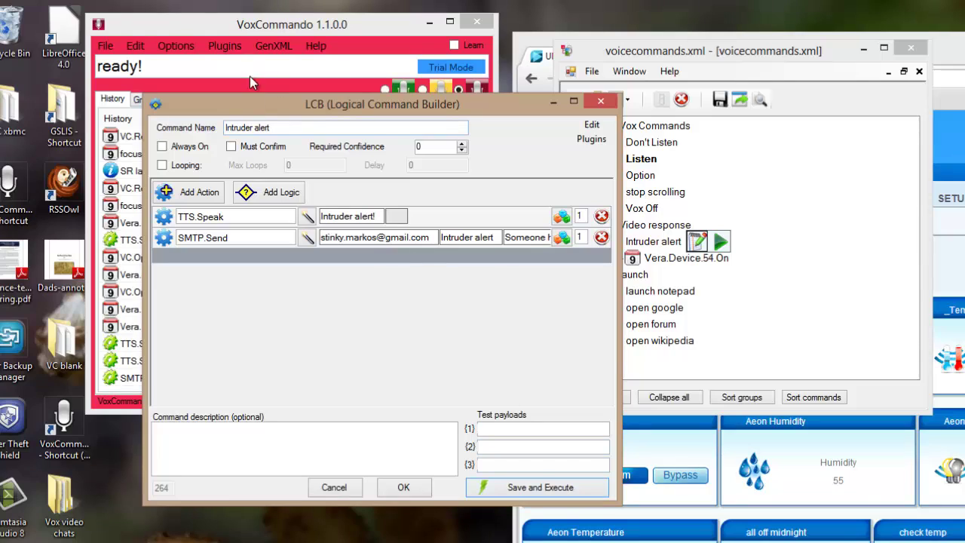
drag(430, 103, 777, 103)
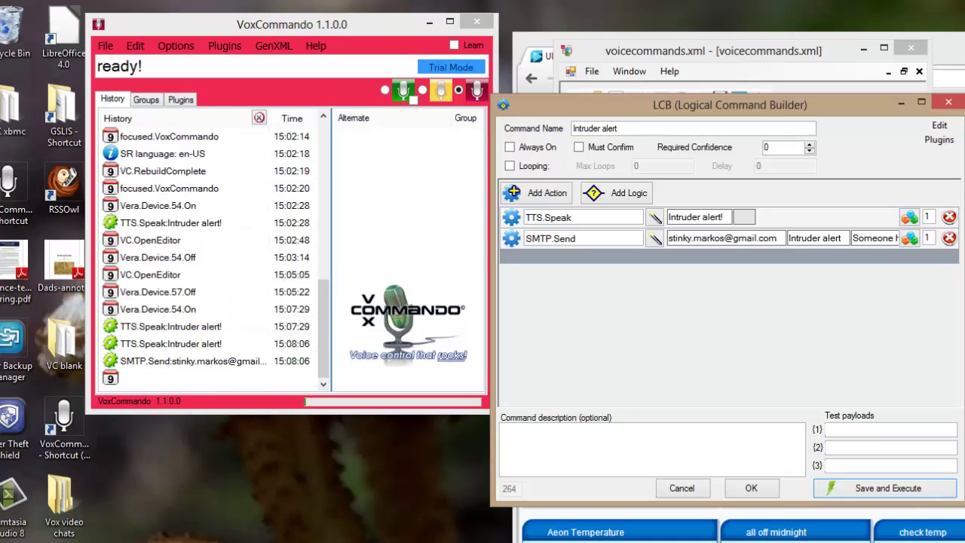
mouse_move(246, 539)
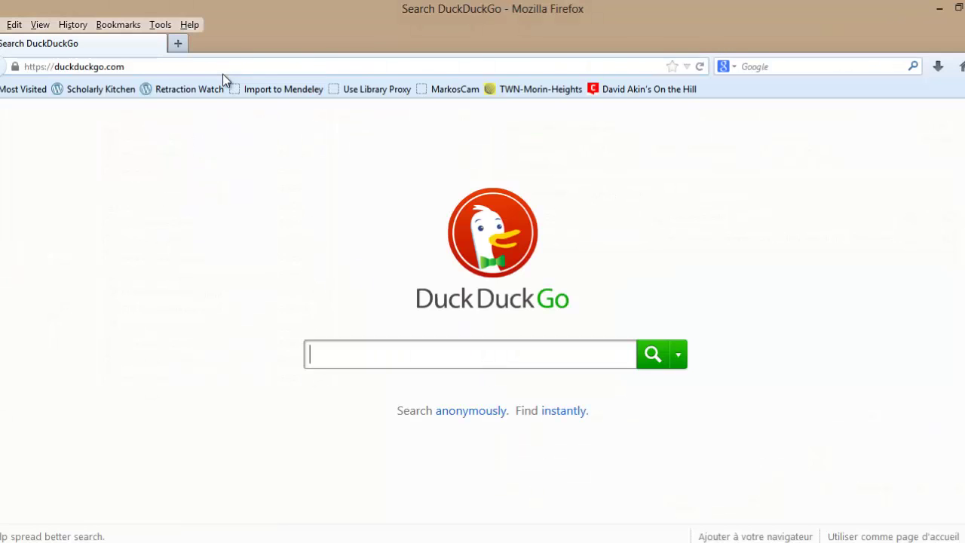
- Load gmail.com in Firefox
click(63, 67)
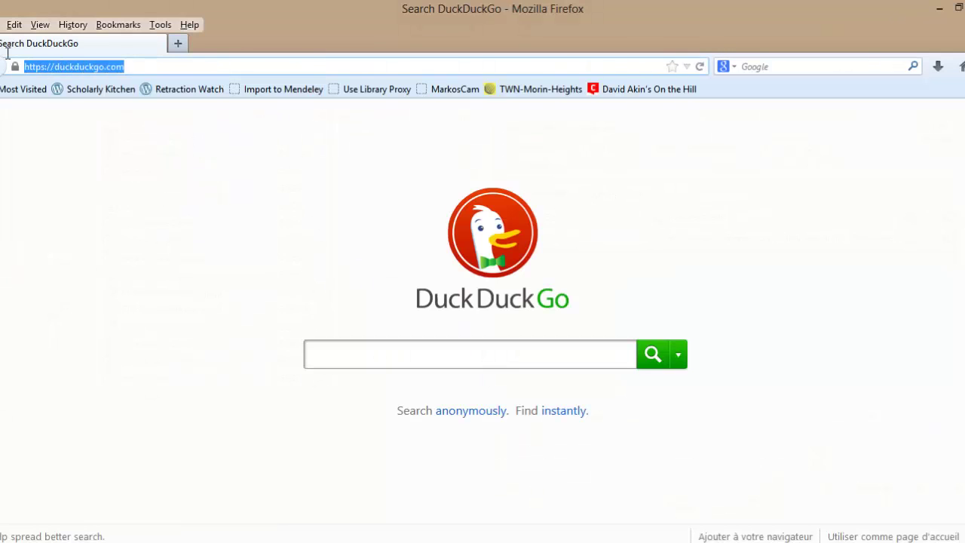
text(gmail.)
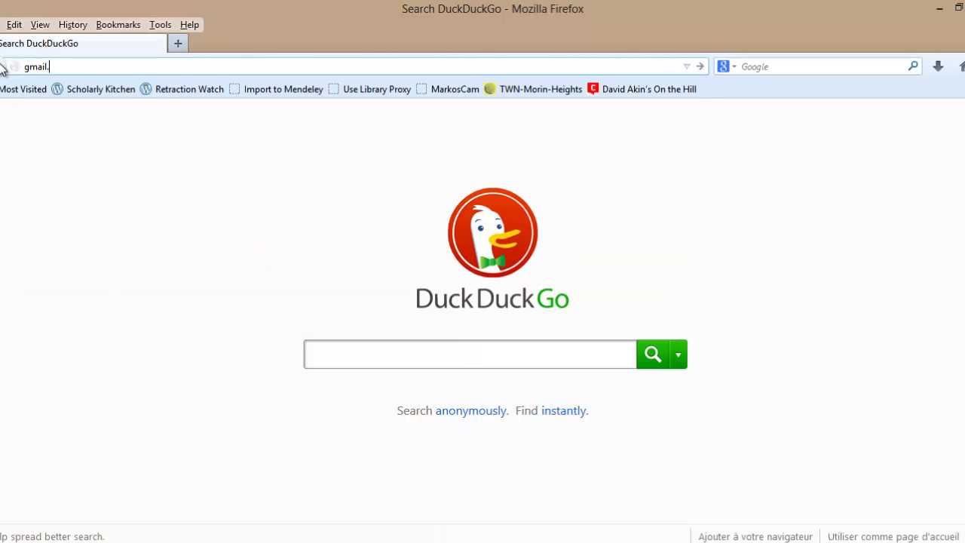
text(com)
key(Return)
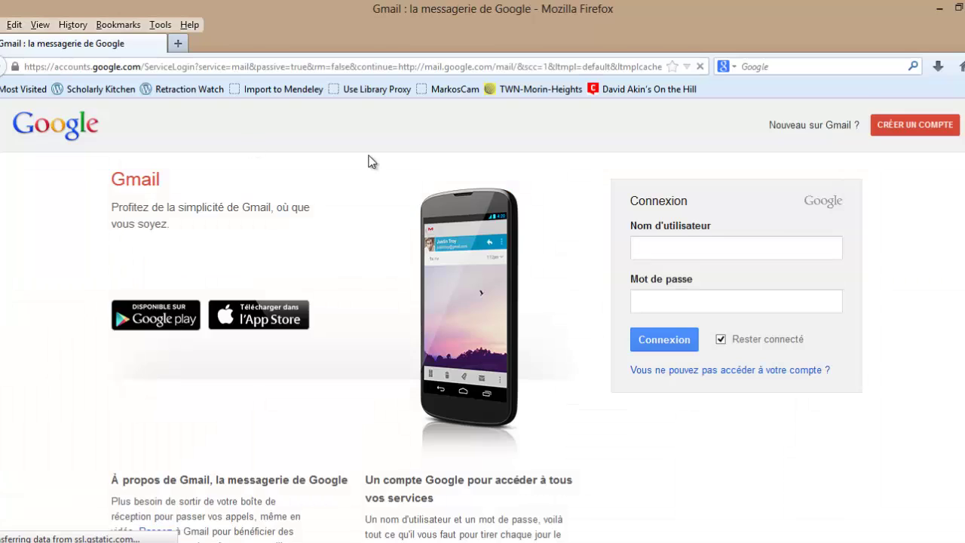
- Sign in with the account's username and password and skip the recovery prompt to the inbox
click(712, 246)
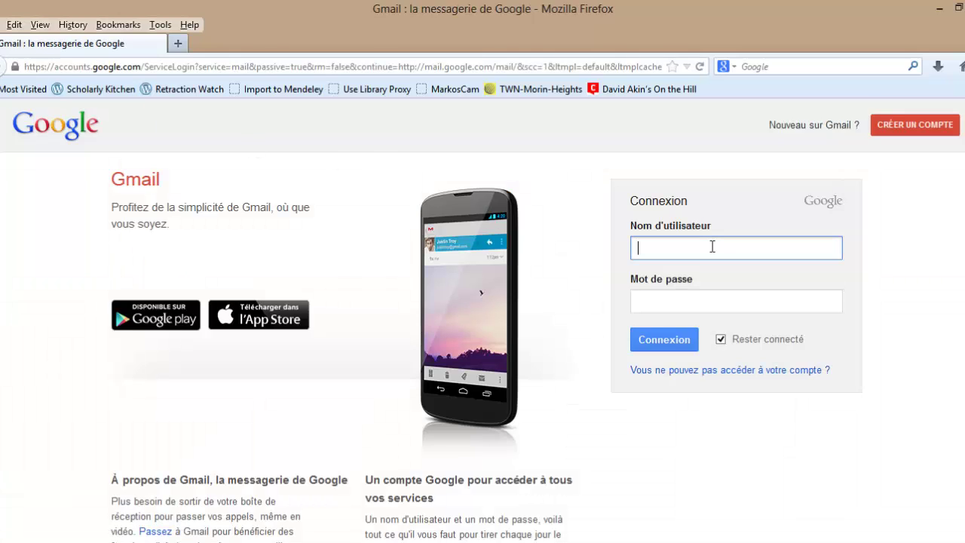
key(Tab)
text(••••••••)
click(664, 341)
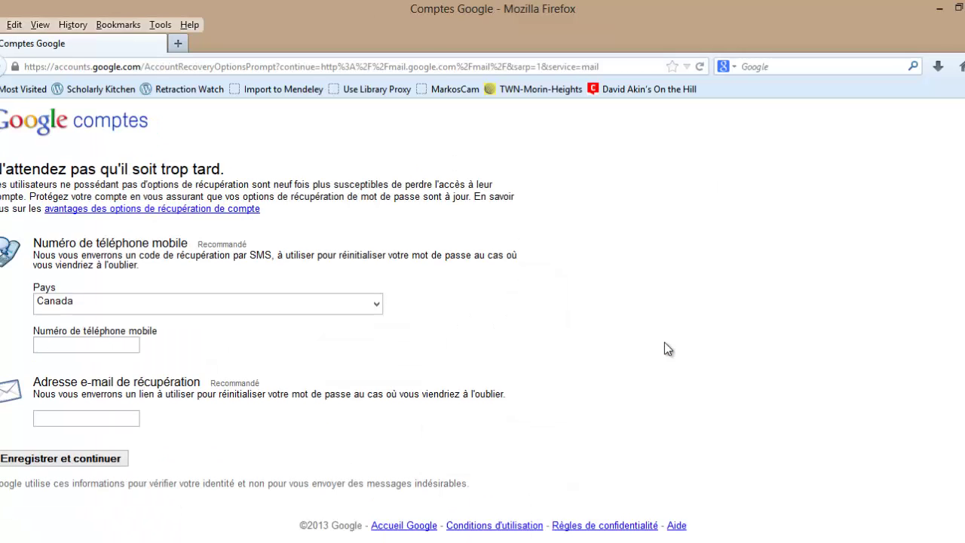
click(60, 459)
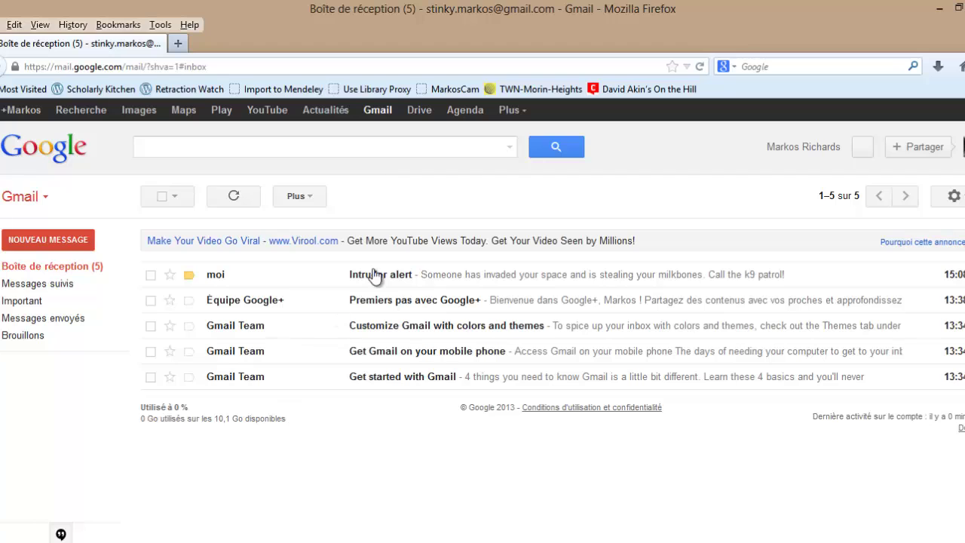
- Open the Intruder alert email, then minimize Firefox to return to VoxCommando
click(401, 278)
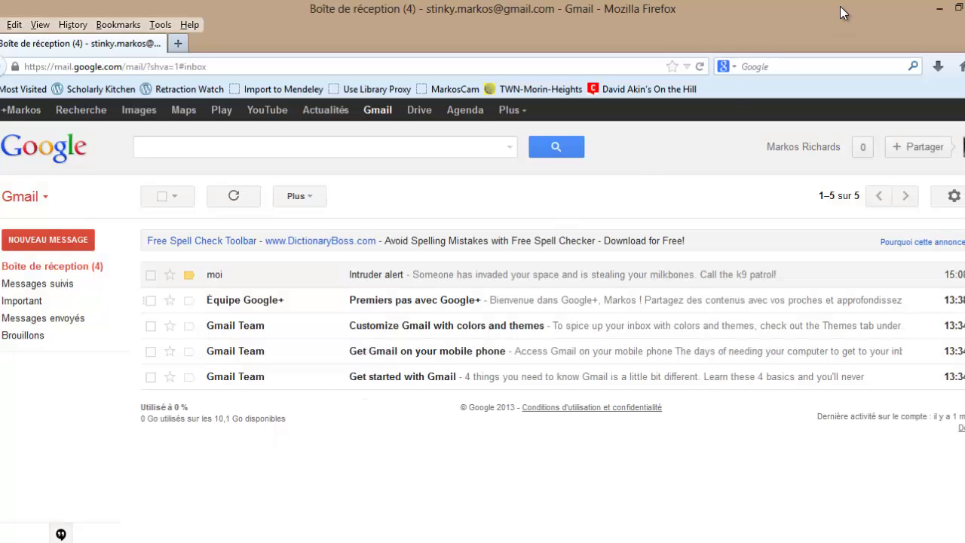
click(939, 8)
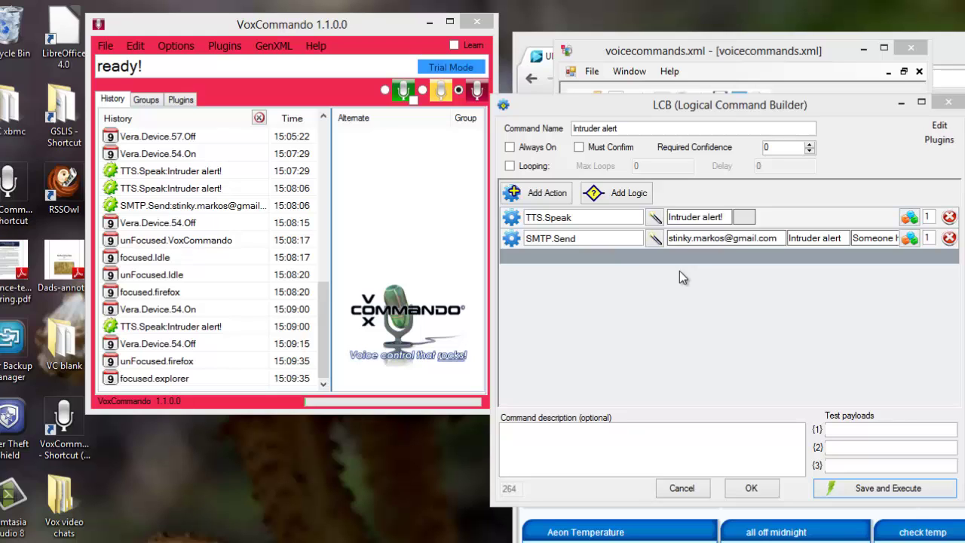
- Save the Intruder alert command, then add a 'Close Chrome' command under Video response
click(754, 488)
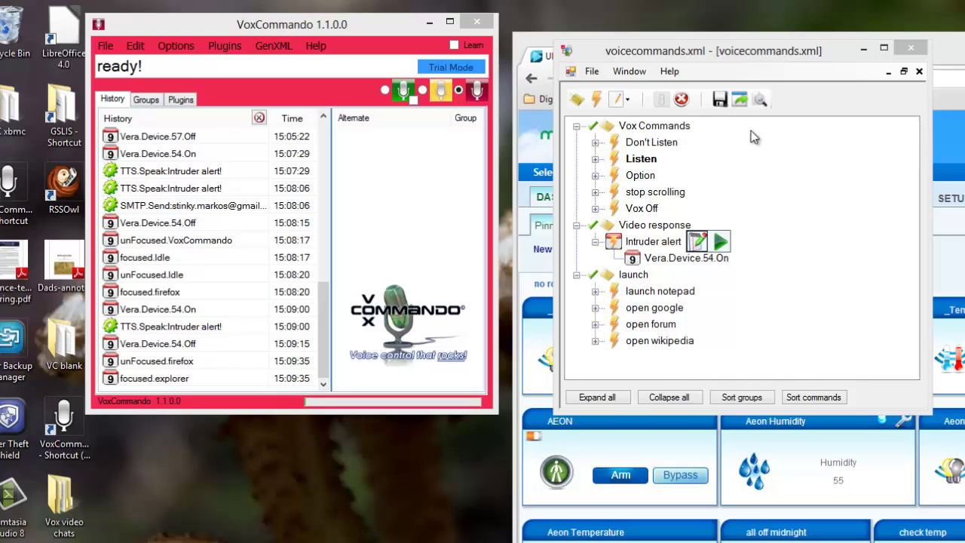
click(719, 98)
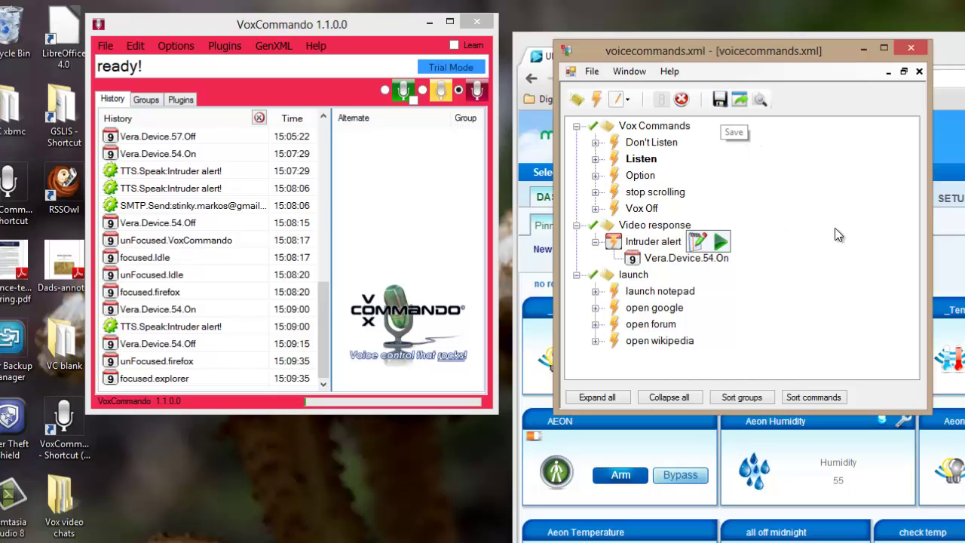
click(646, 226)
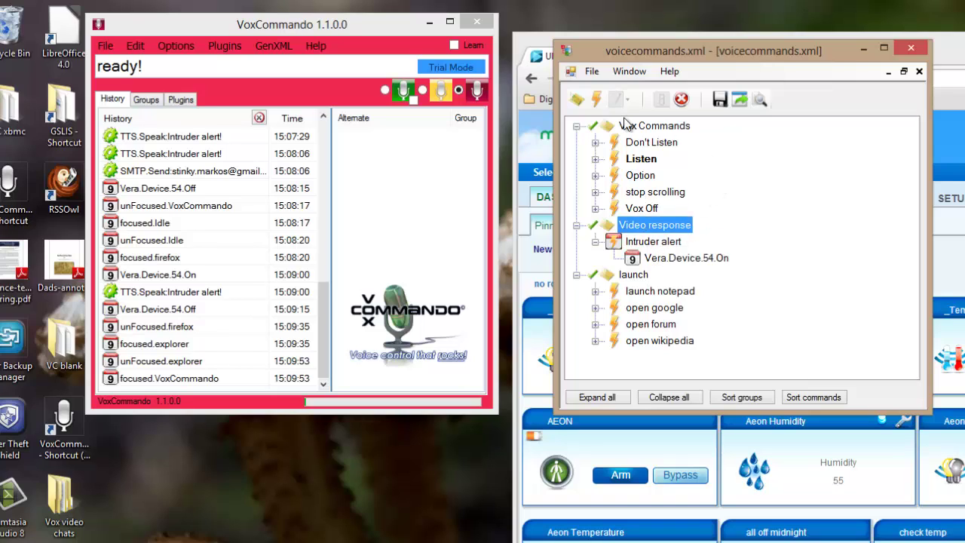
click(596, 99)
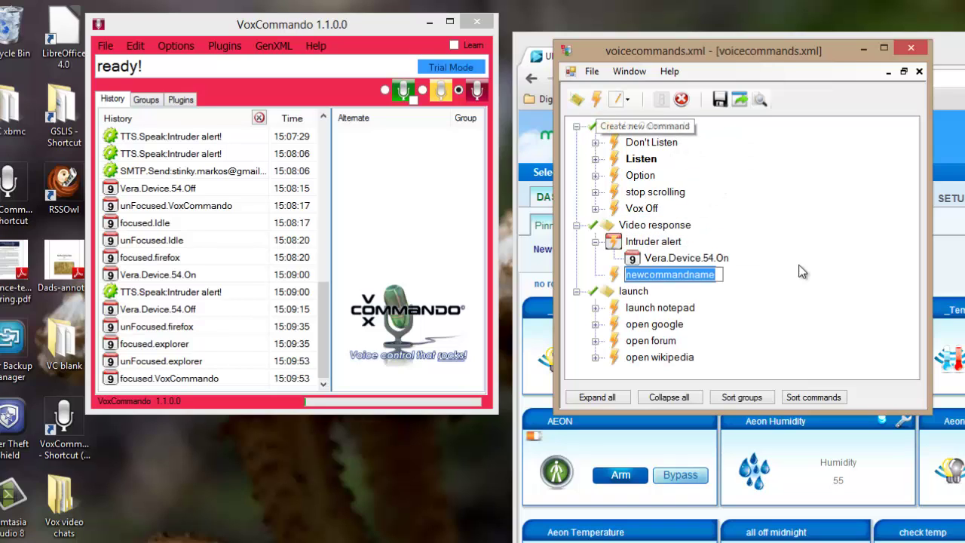
text(Cl)
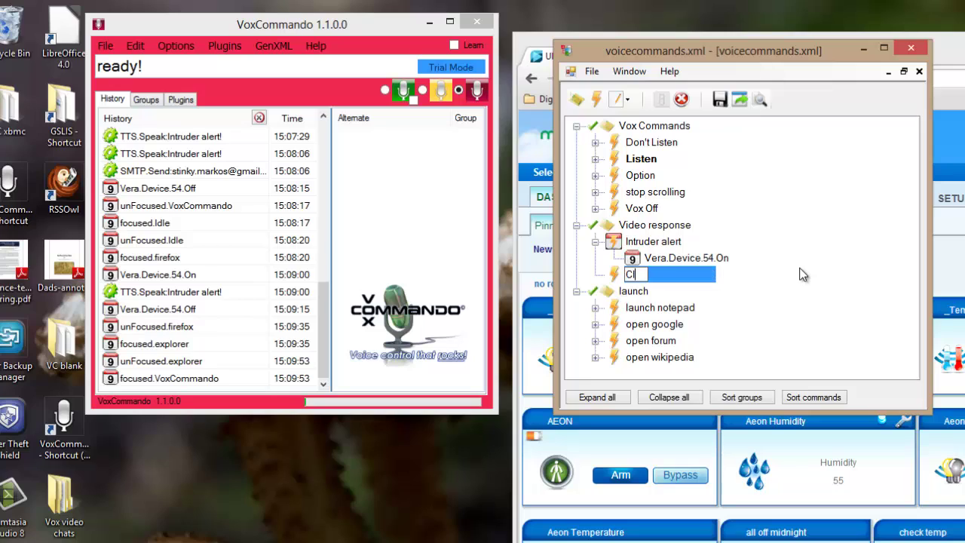
text(ose Chrome)
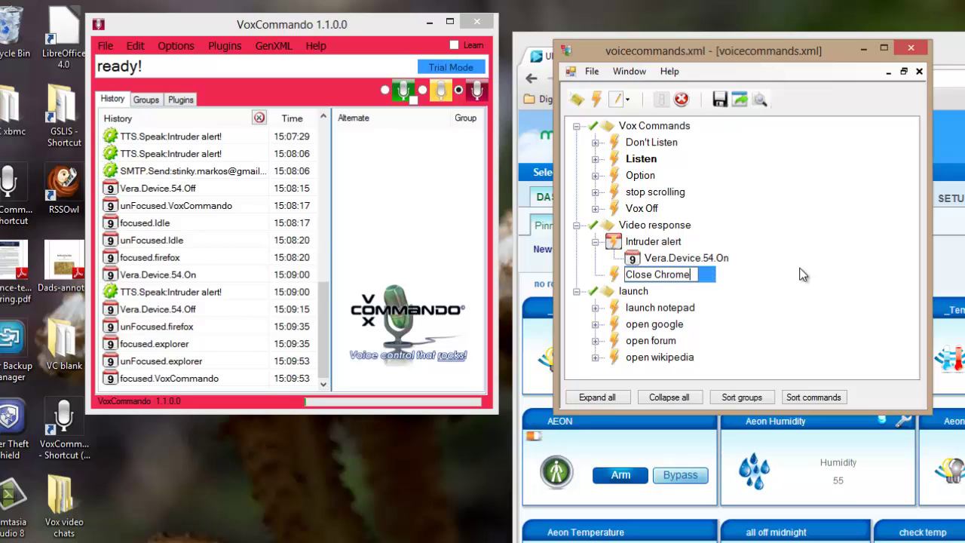
click(612, 276)
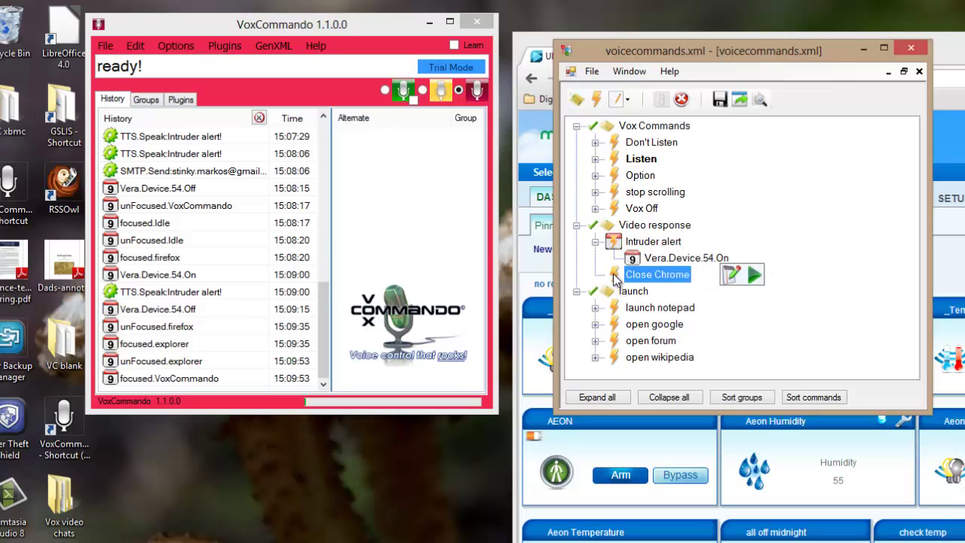
- Give the Close Chrome command a Window.Close action from the Window category
click(705, 274)
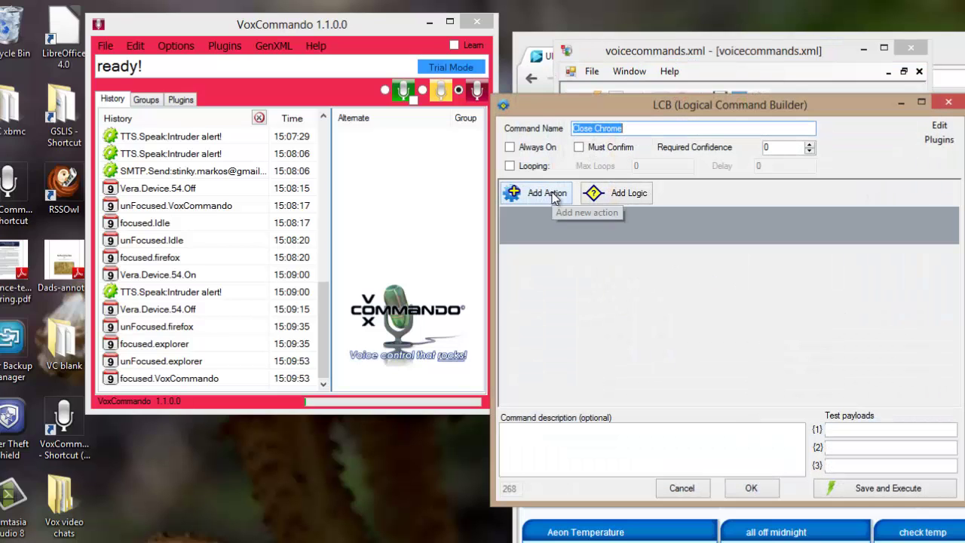
click(554, 194)
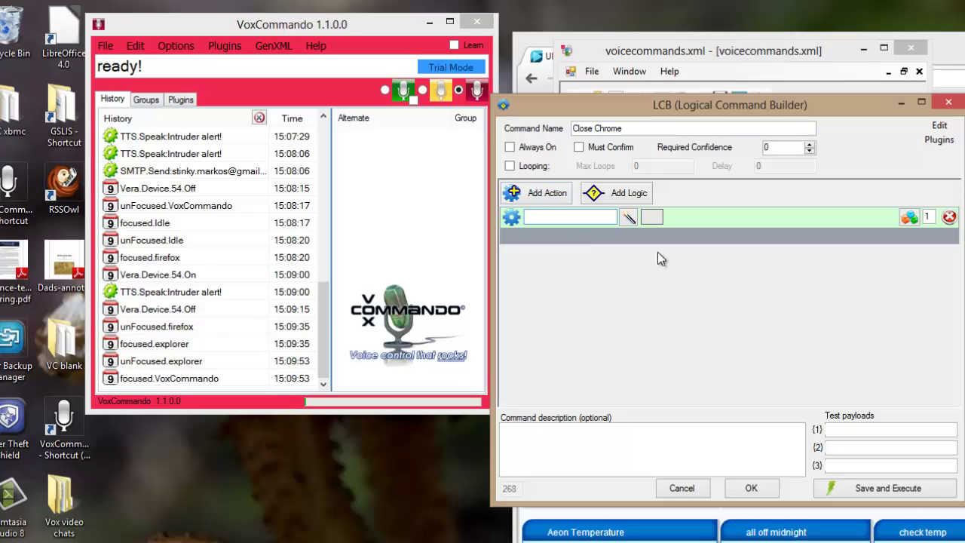
click(627, 216)
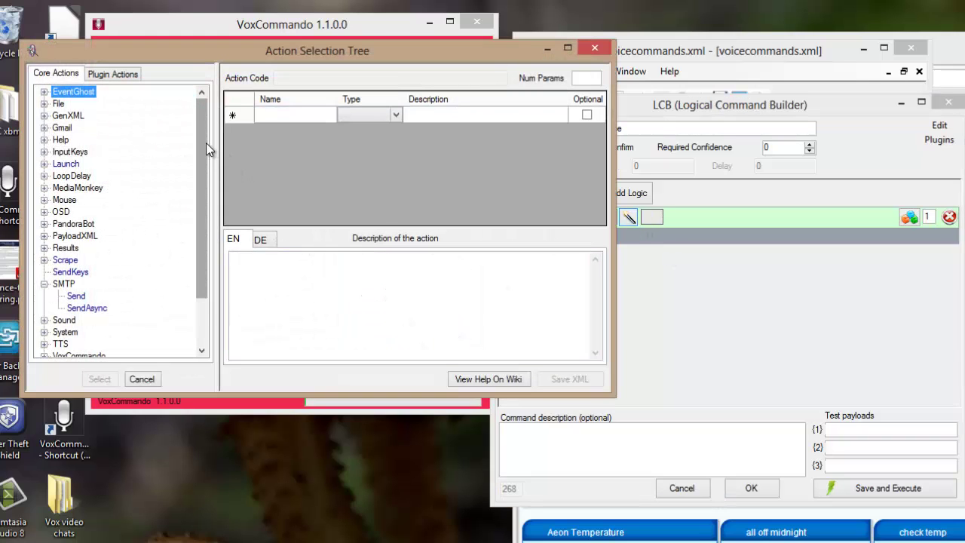
drag(206, 142, 204, 197)
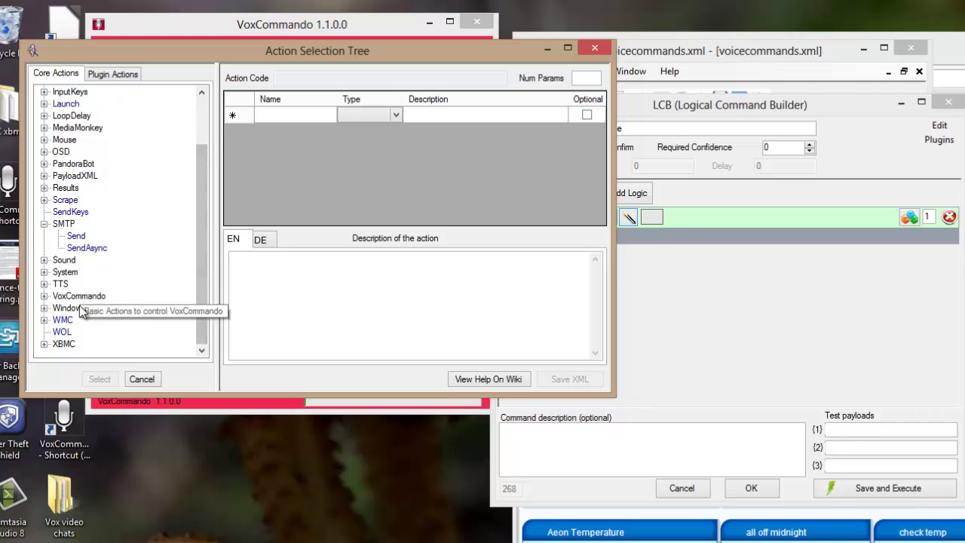
click(44, 308)
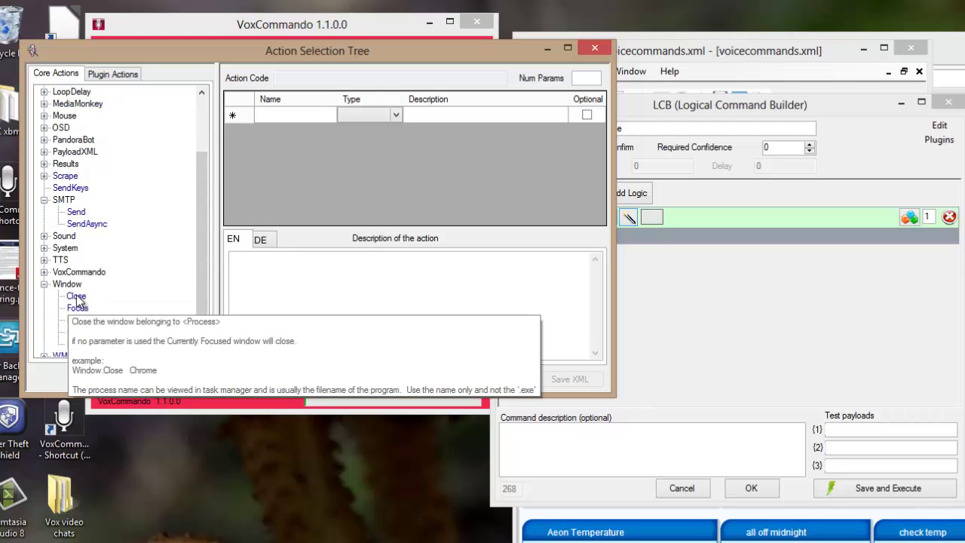
click(77, 296)
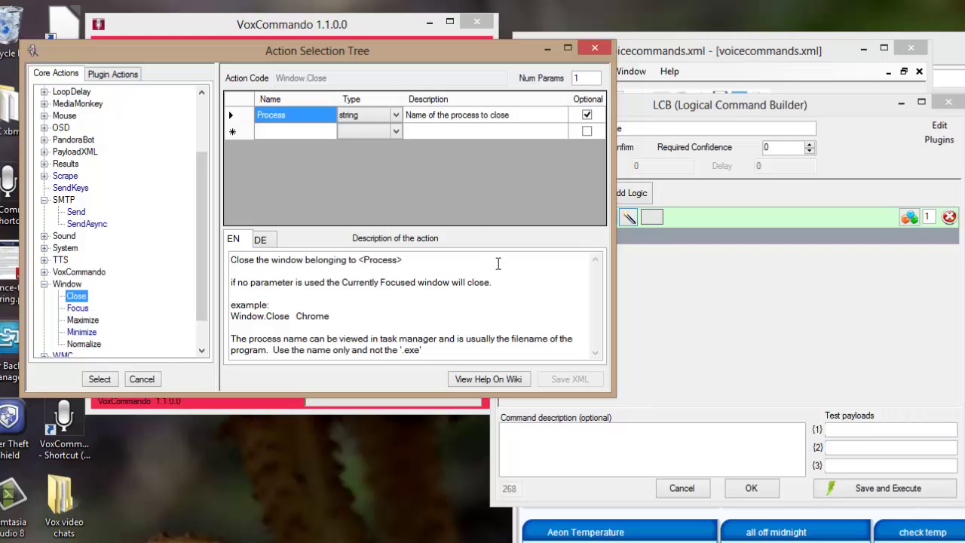
double_click(77, 296)
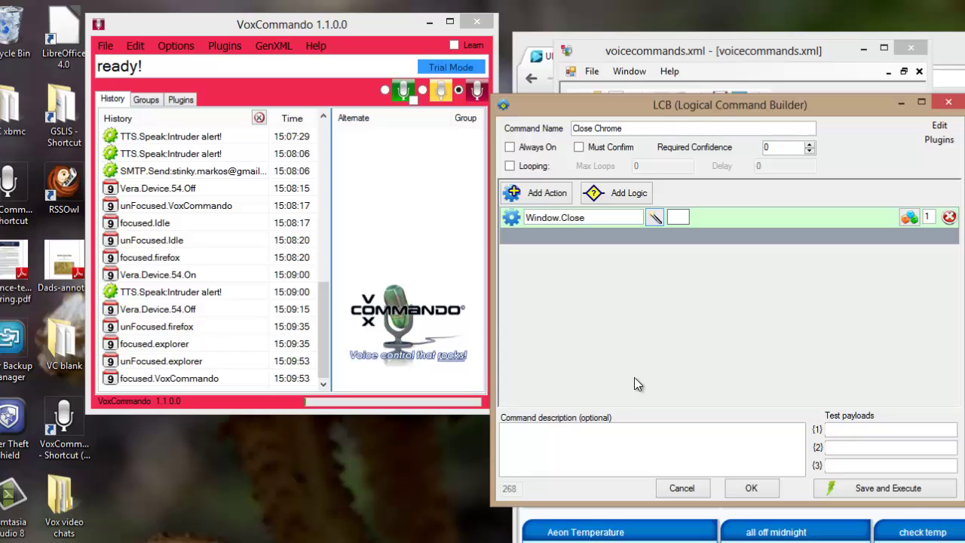
click(673, 217)
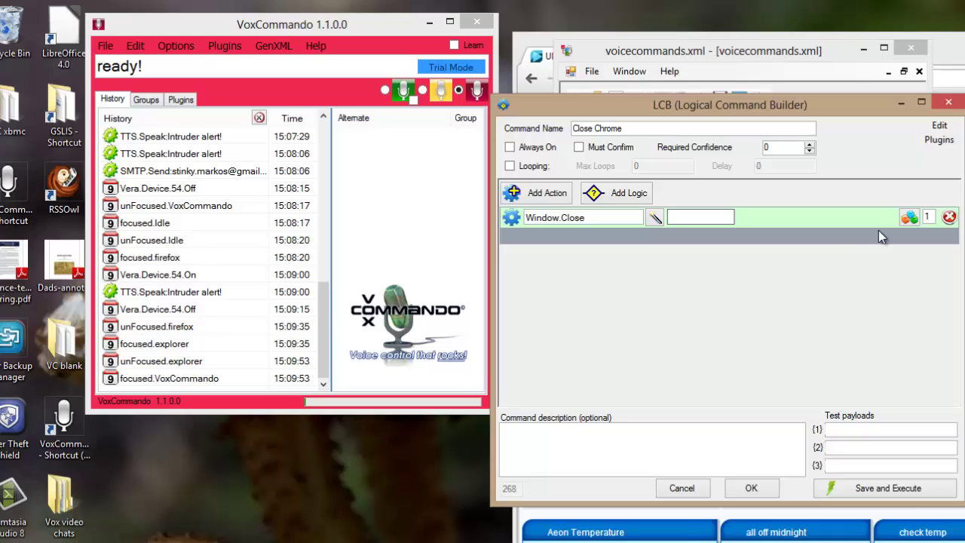
right_click(517, 542)
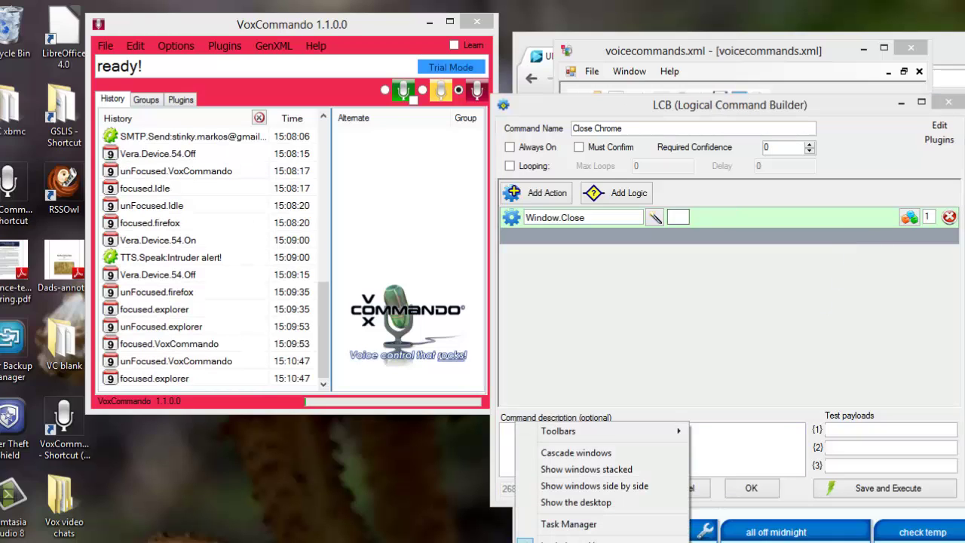
click(565, 524)
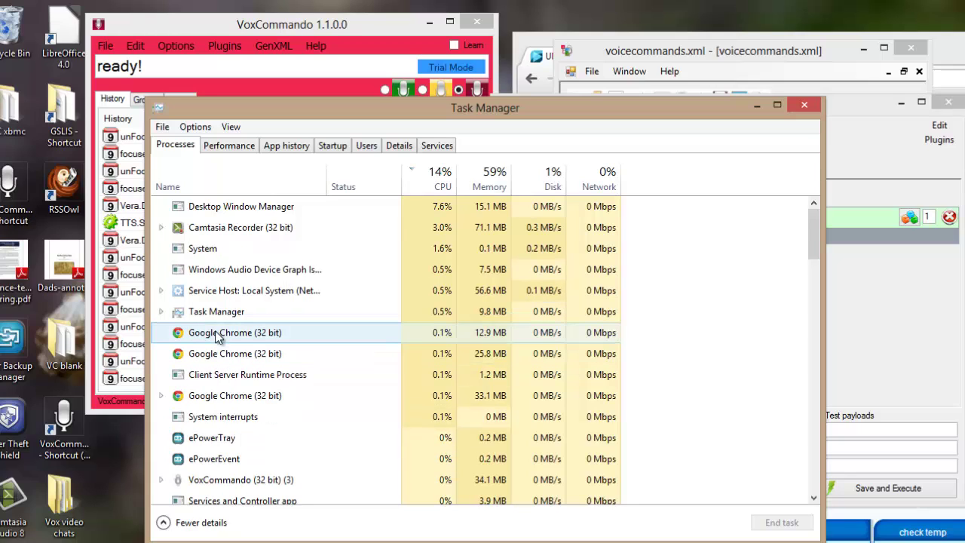
click(216, 337)
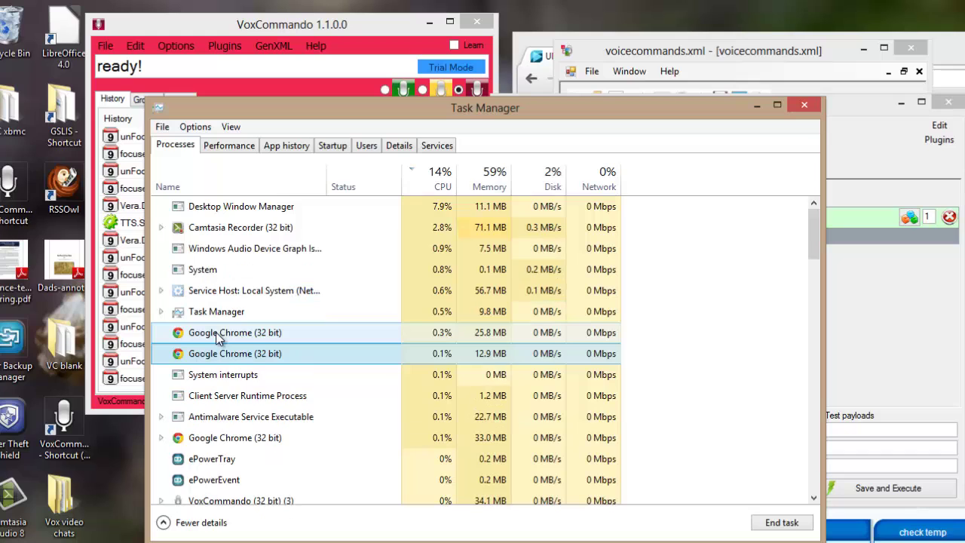
right_click(217, 337)
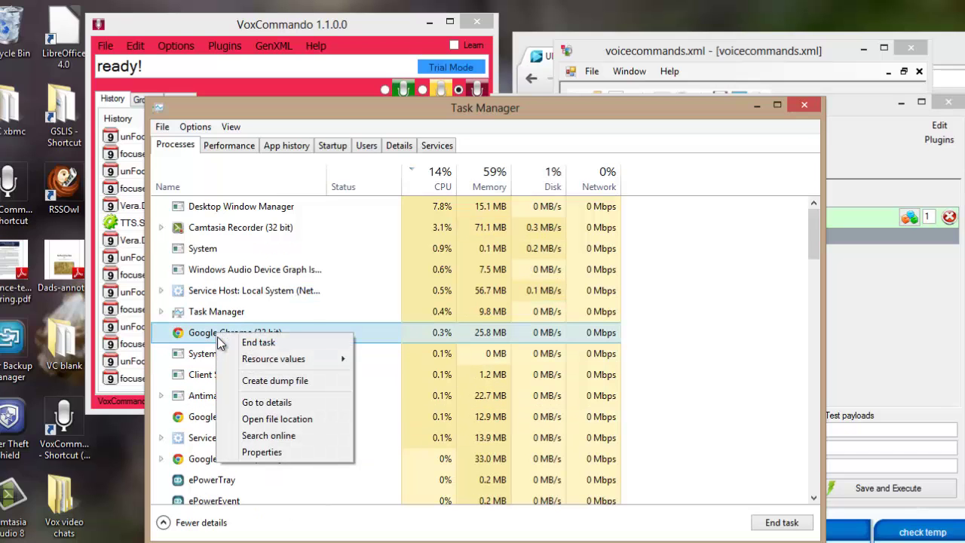
click(264, 451)
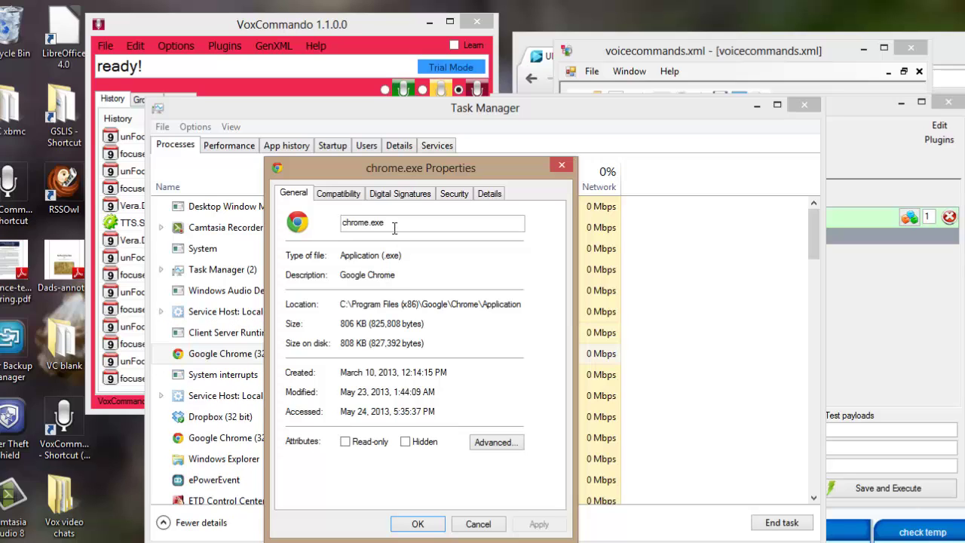
drag(393, 226, 329, 231)
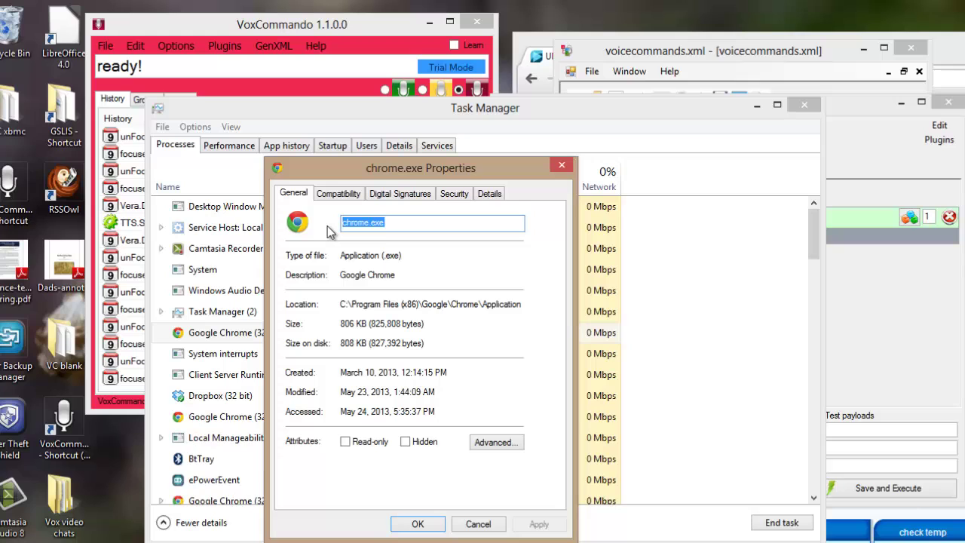
click(562, 165)
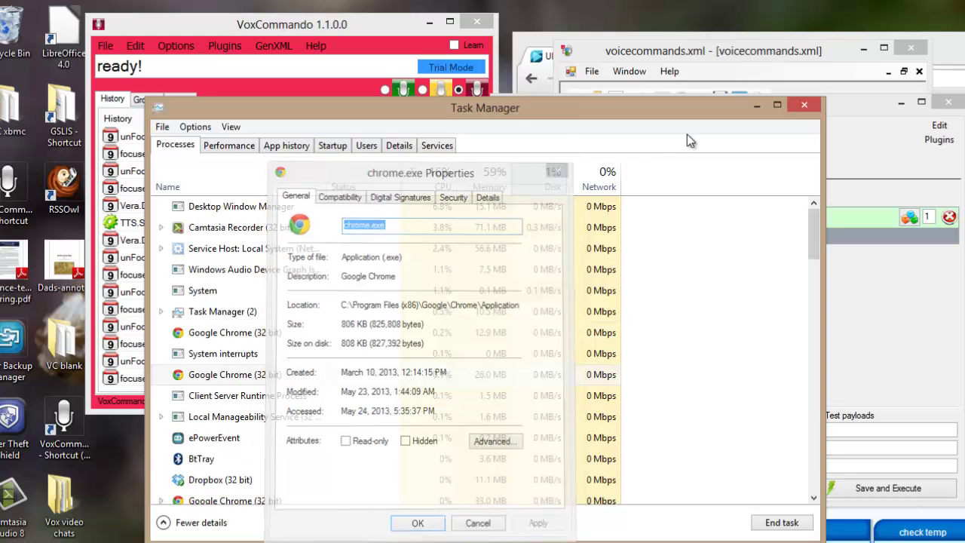
click(801, 107)
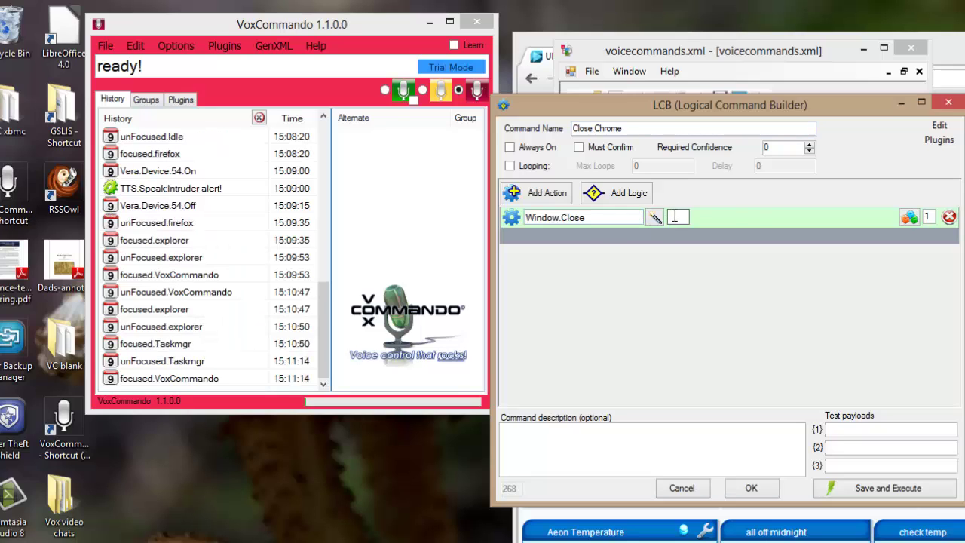
- Set the Window.Close parameter to 'chrome', then save and test-run the command
text(chrome)
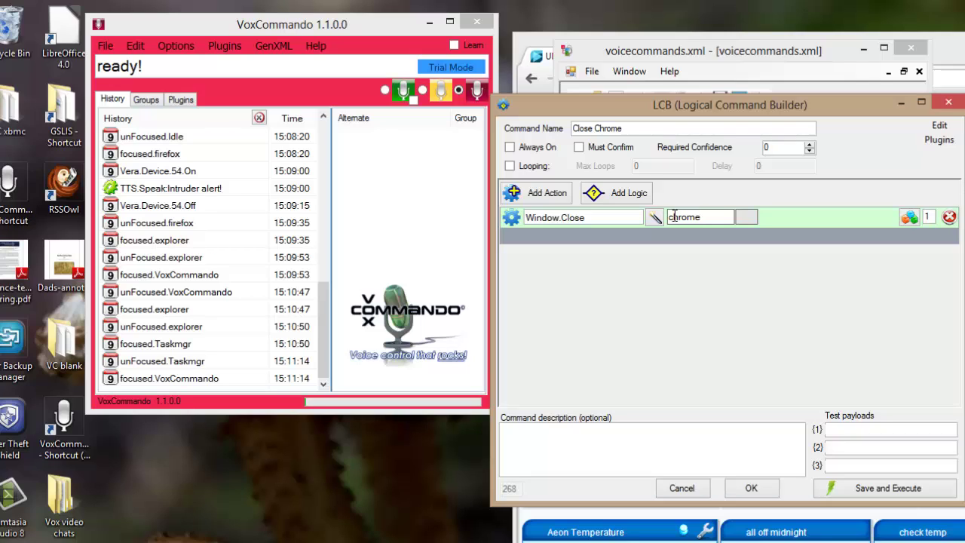
click(859, 494)
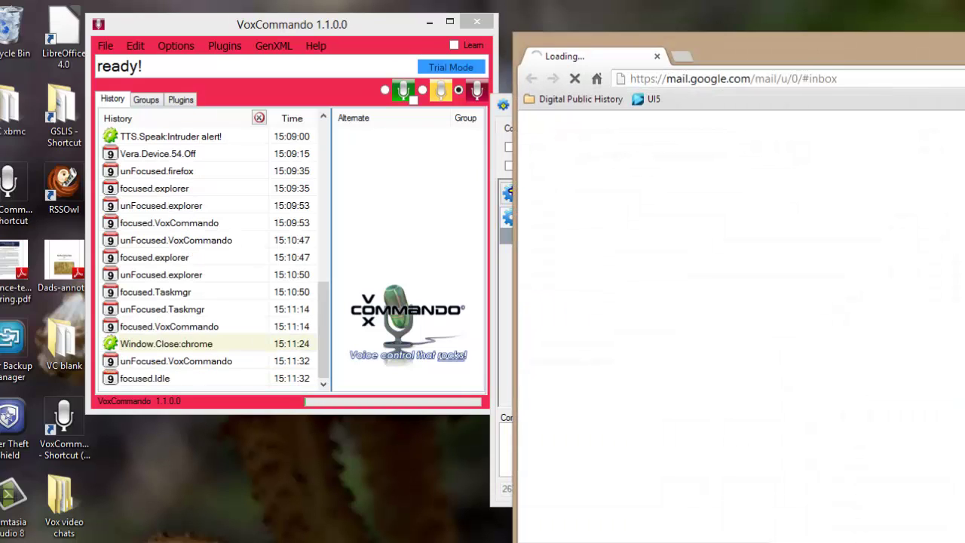
- Bring the command builder in front of Gmail and rerun Close Chrome to close Chrome
click(500, 113)
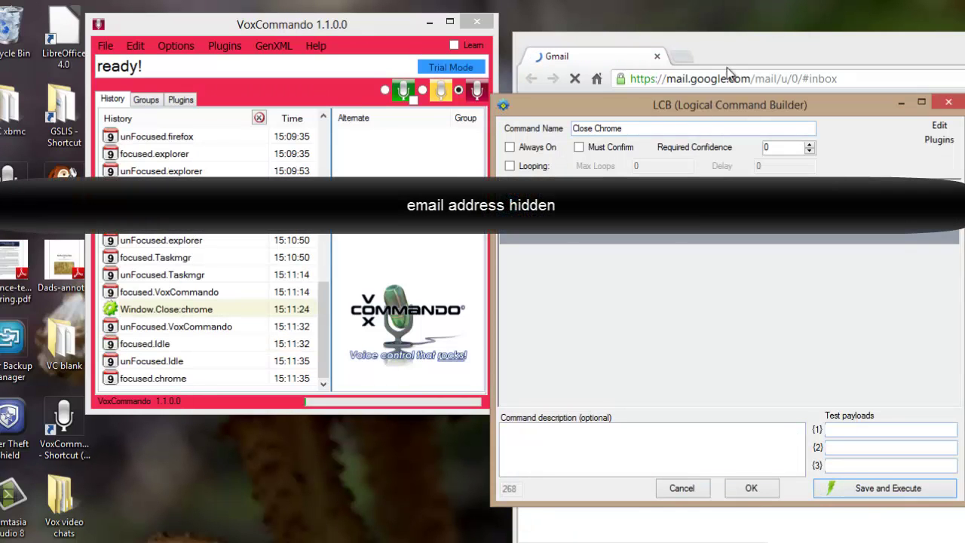
click(728, 62)
drag(727, 61, 325, 30)
mouse_move(497, 536)
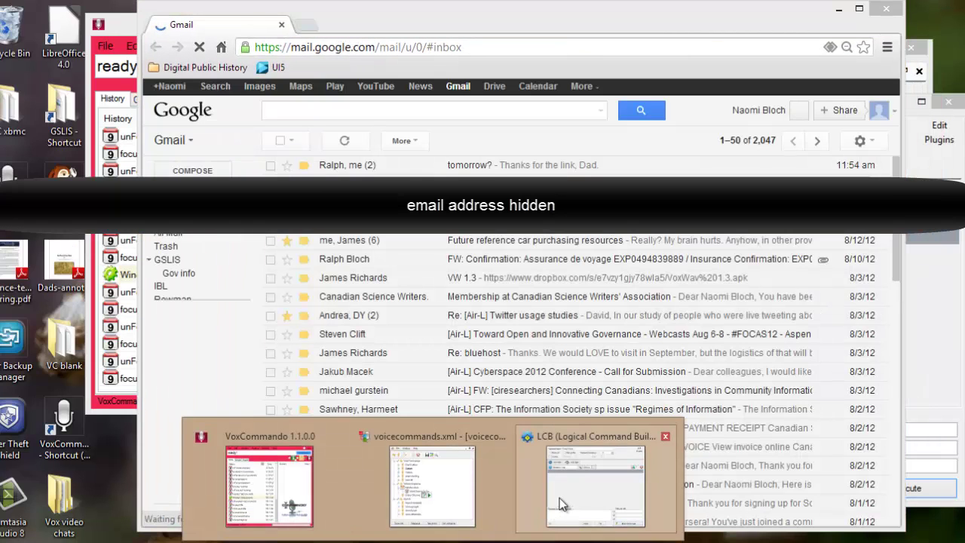
click(558, 494)
click(860, 489)
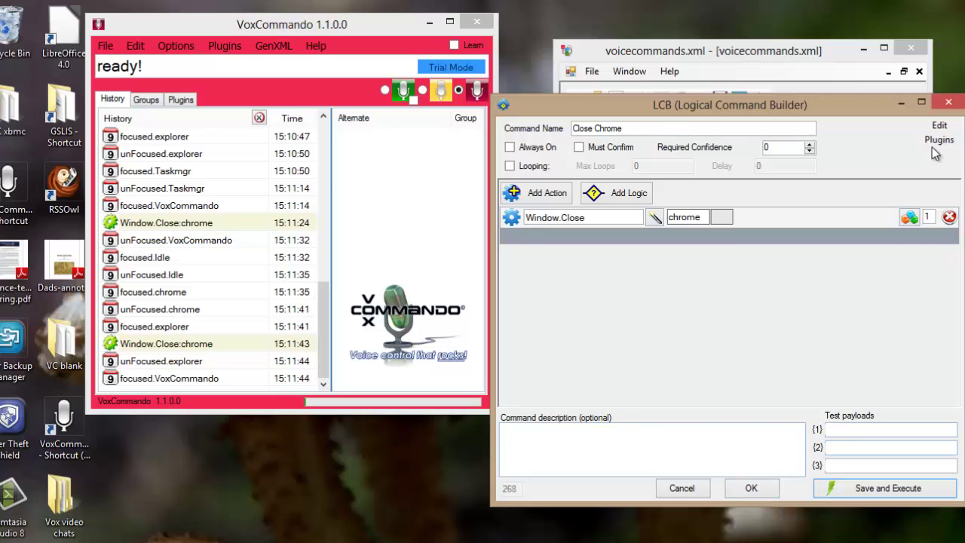
click(751, 490)
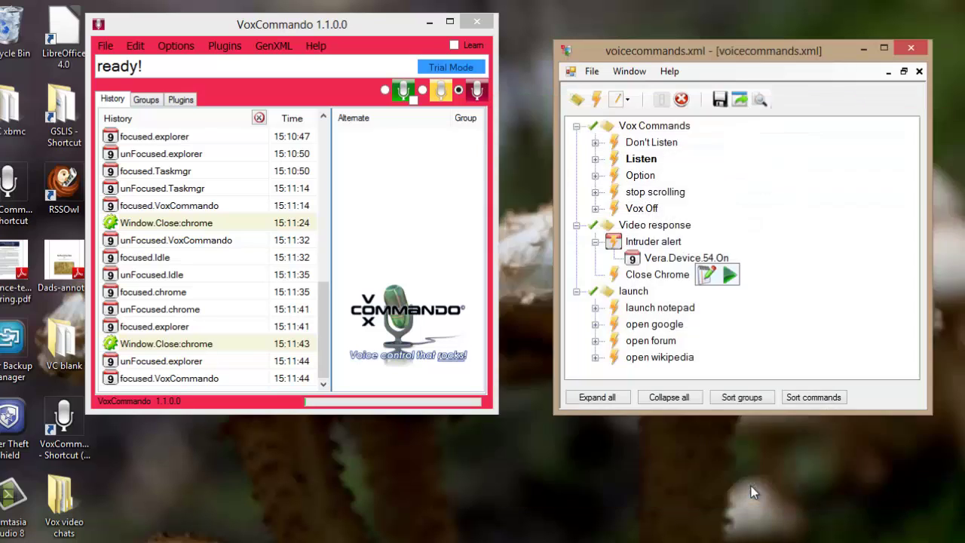